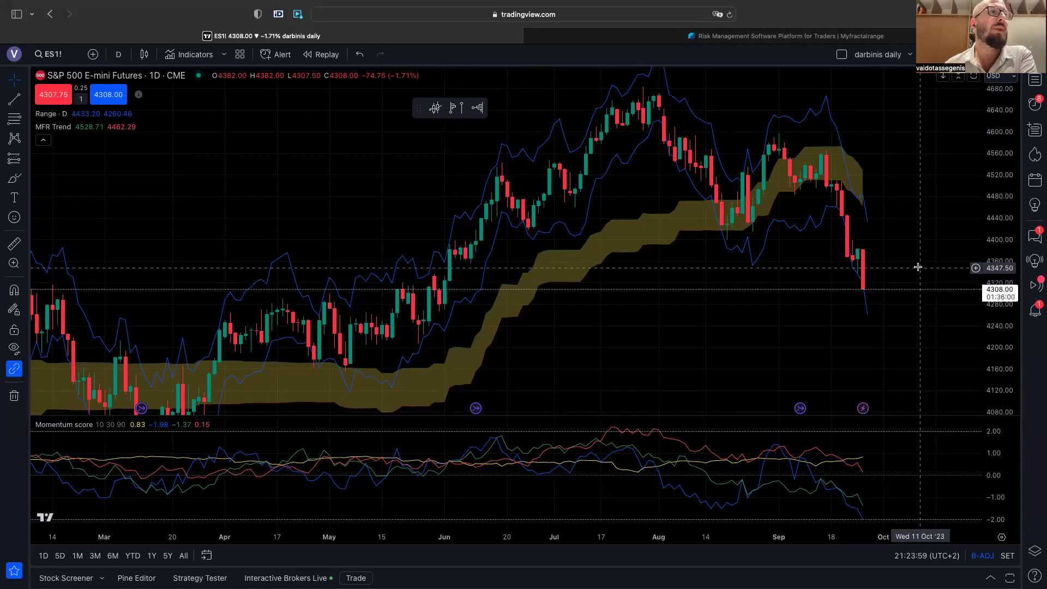
Step: Scroll around the ES1! daily chart to review its price history
{"action": "scroll", "coordinate": [869, 295], "scroll_direction": "up", "scroll_amount": 1}
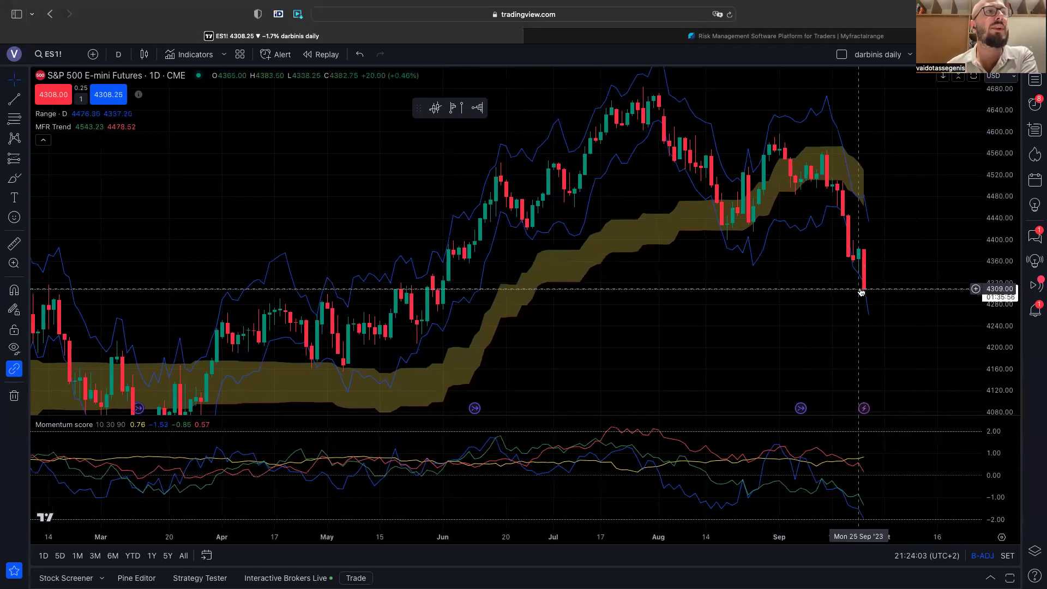
{"action": "scroll", "coordinate": [868, 270], "scroll_direction": "up", "scroll_amount": 1}
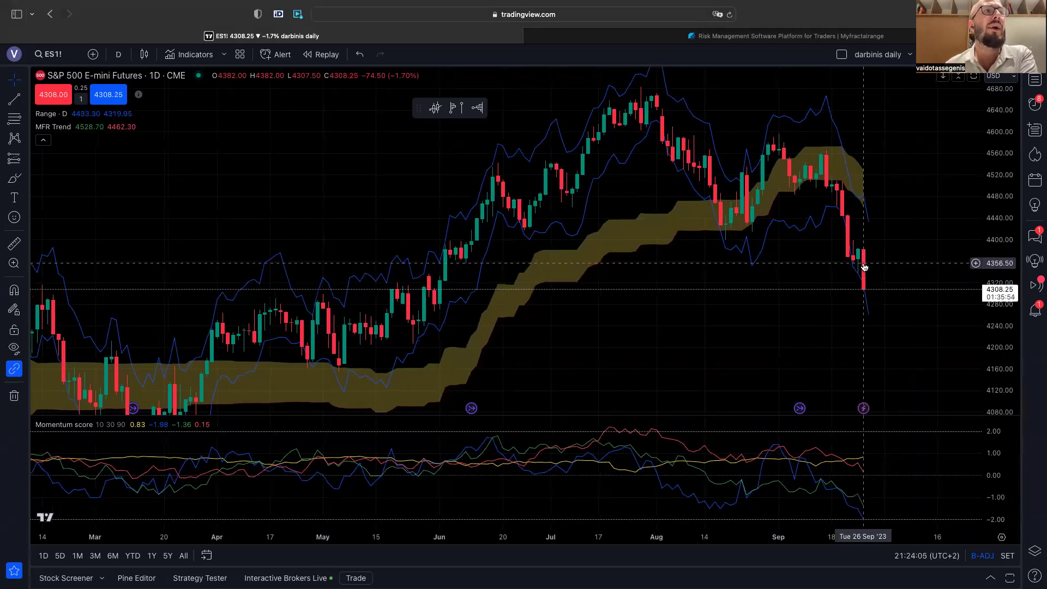
{"action": "scroll", "coordinate": [866, 264], "scroll_direction": "left", "scroll_amount": 3}
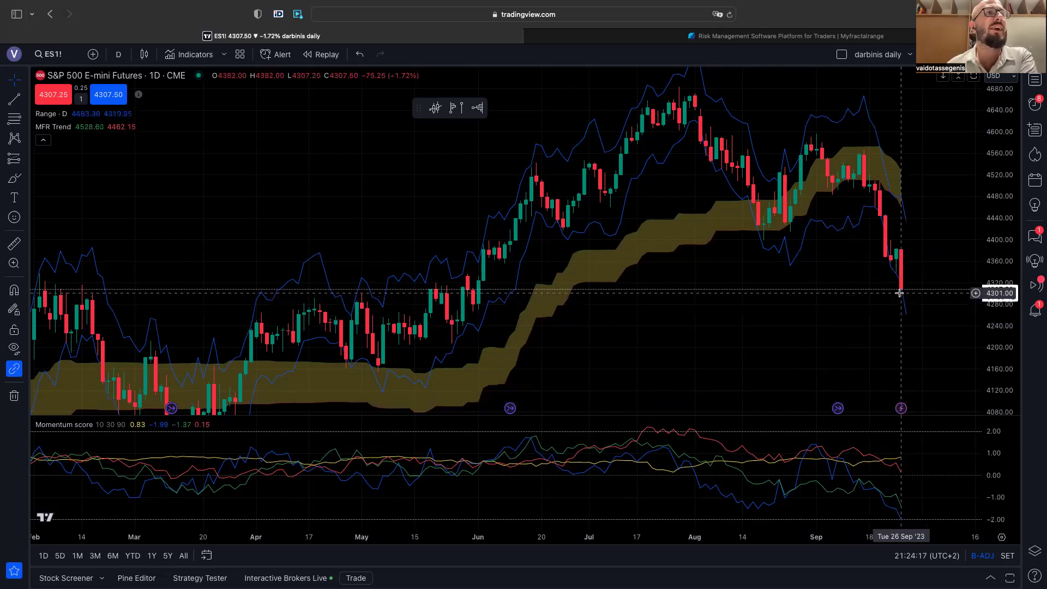
{"action": "scroll", "coordinate": [904, 293], "scroll_direction": "down", "scroll_amount": 1}
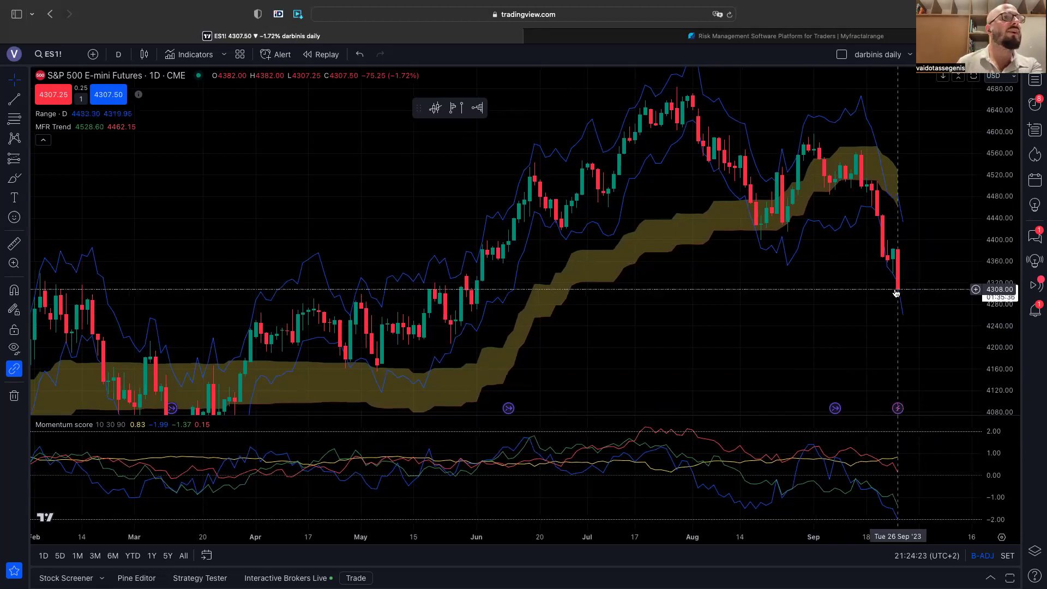
{"action": "scroll", "coordinate": [900, 293], "scroll_direction": "down", "scroll_amount": 2}
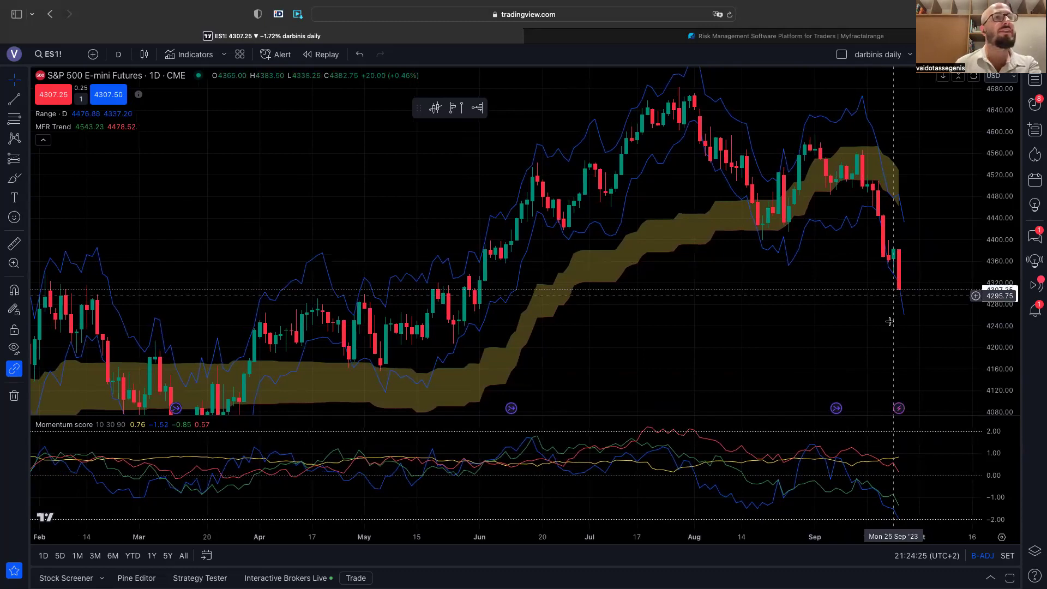
{"action": "scroll", "coordinate": [891, 327], "scroll_direction": "down", "scroll_amount": 3}
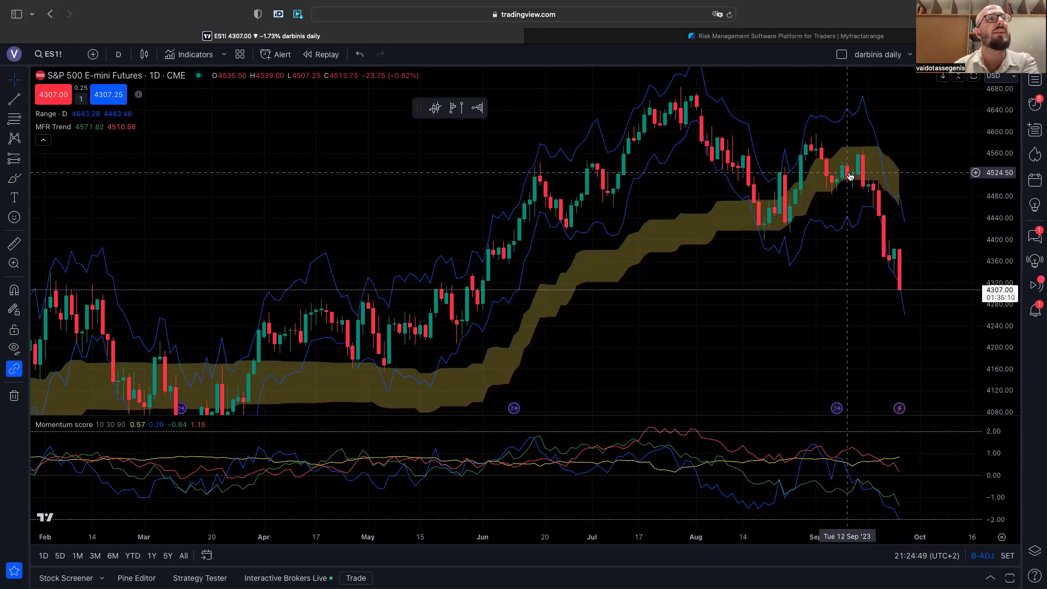
{"action": "scroll", "coordinate": [853, 180], "scroll_direction": "left", "scroll_amount": 1}
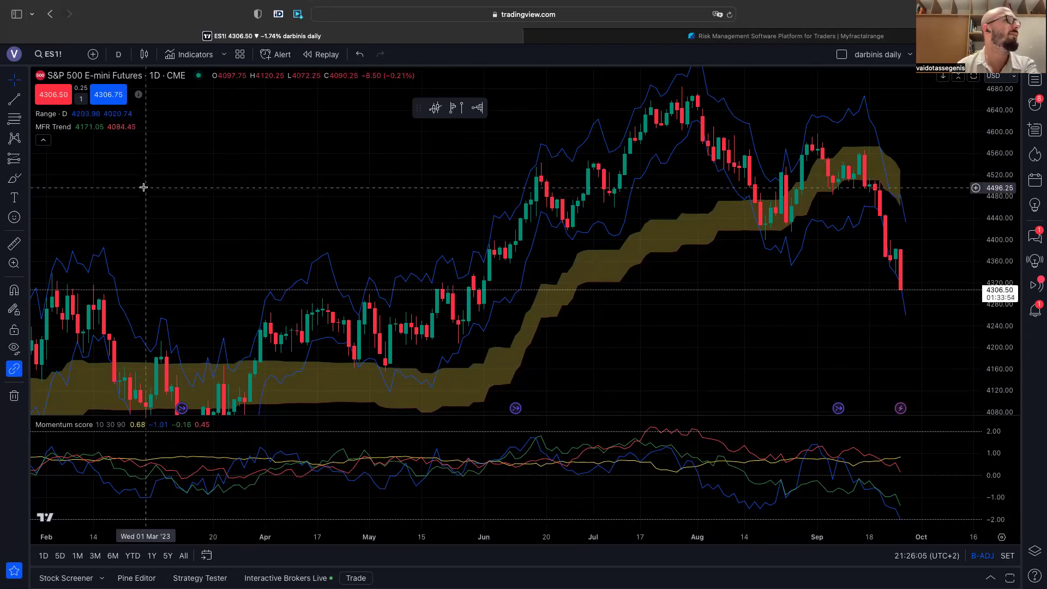
Step: Replace ES1! with SPY, the SPDR S&P 500 ETF Trust, on the chart
{"action": "left_click", "coordinate": [53, 54]}
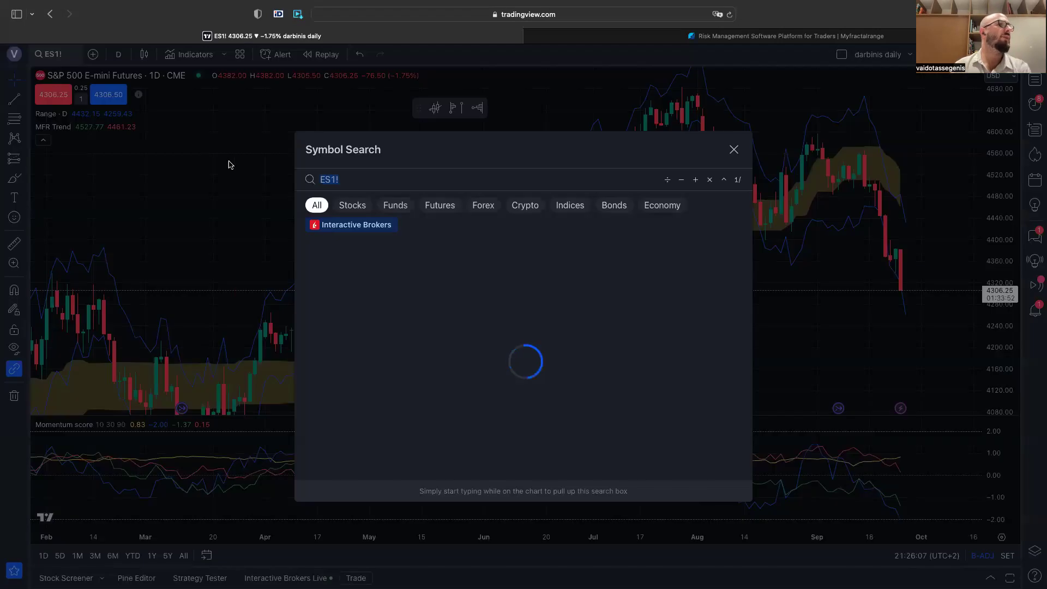
{"action": "left_click", "coordinate": [344, 180]}
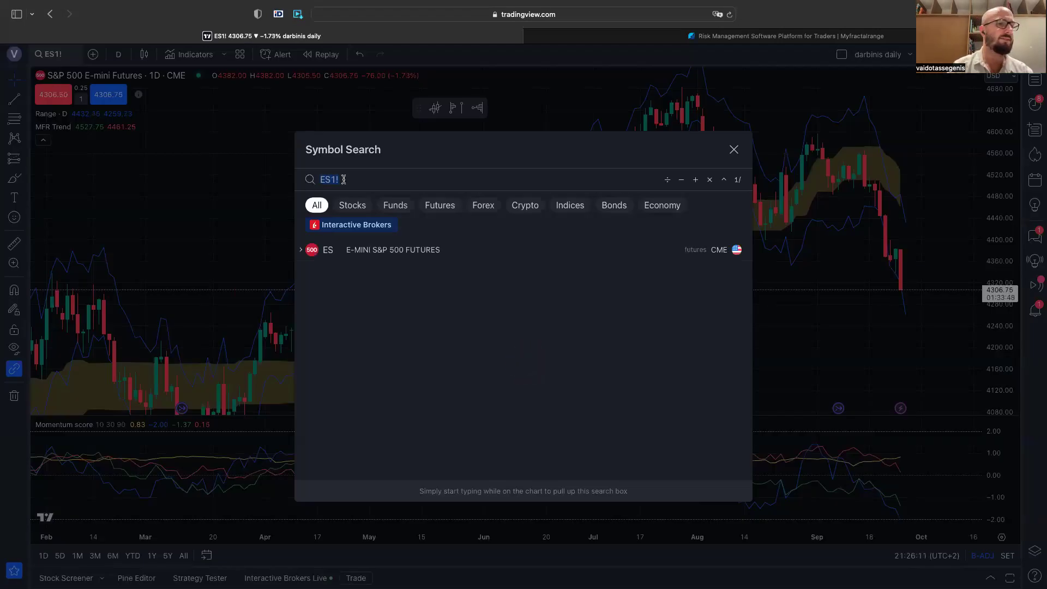
{"action": "type", "text": "SPY"}
{"action": "key", "text": "Return"}
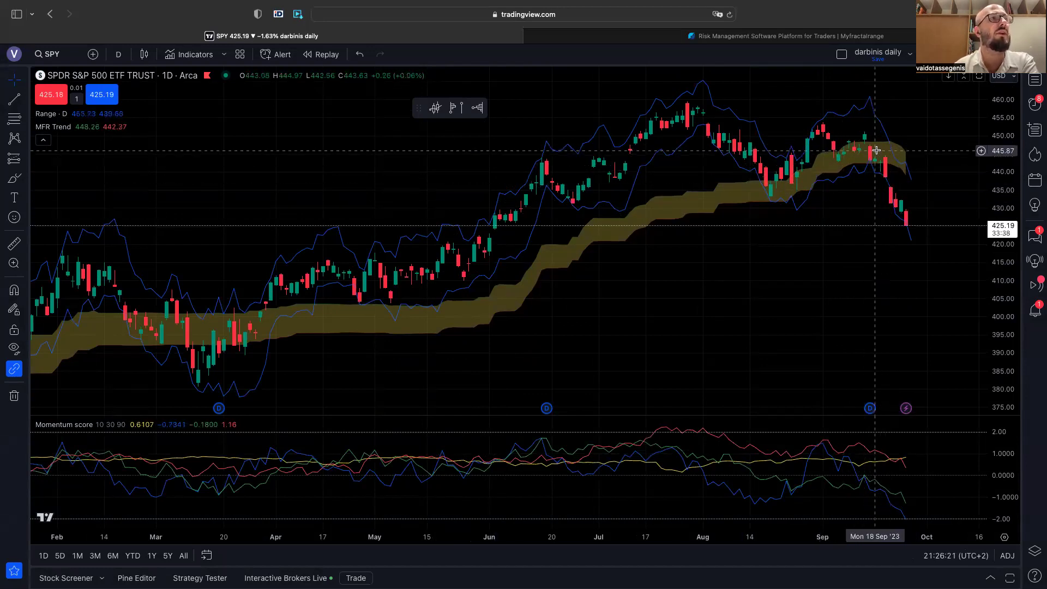
Step: Pan and scroll across the SPY daily chart, then reopen Symbol Search
{"action": "left_click_drag", "start_coordinate": [866, 152], "coordinate": [869, 152]}
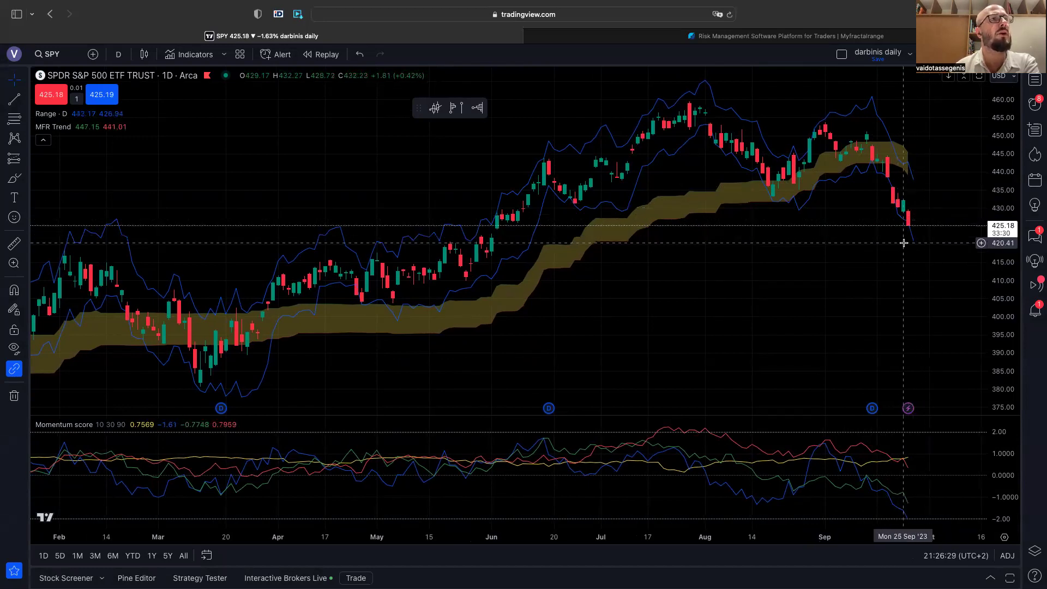
{"action": "scroll", "coordinate": [918, 245], "scroll_direction": "right", "scroll_amount": 1}
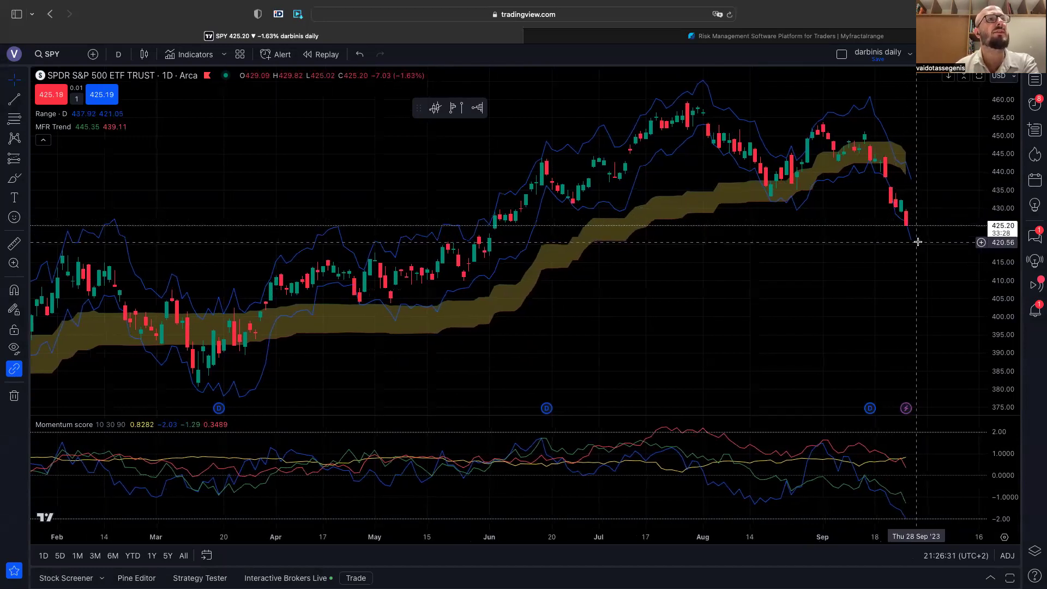
{"action": "scroll", "coordinate": [918, 242], "scroll_direction": "left", "scroll_amount": 1}
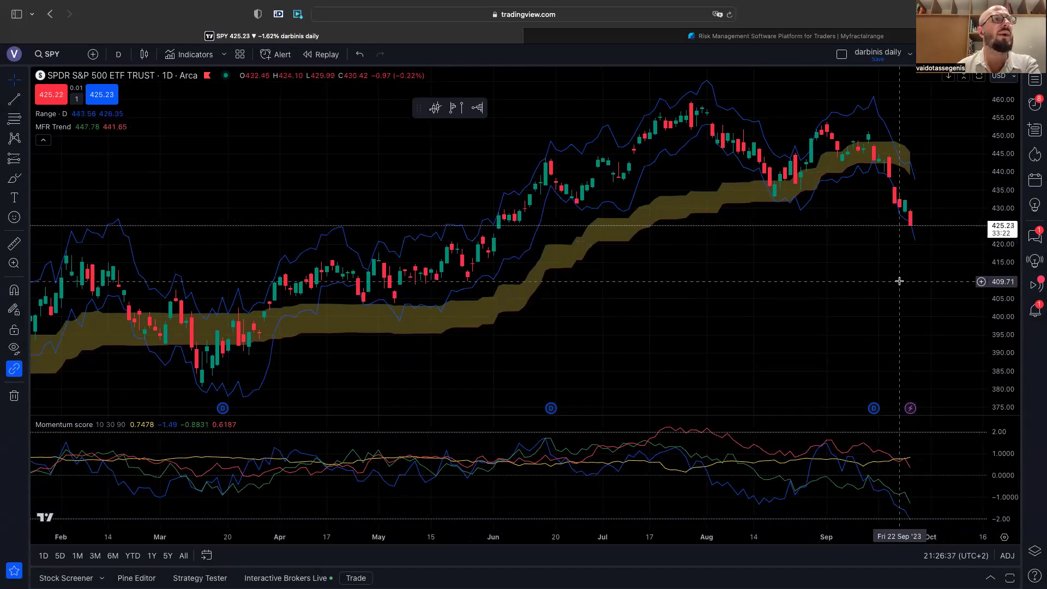
{"action": "scroll", "coordinate": [927, 196], "scroll_direction": "down", "scroll_amount": 1}
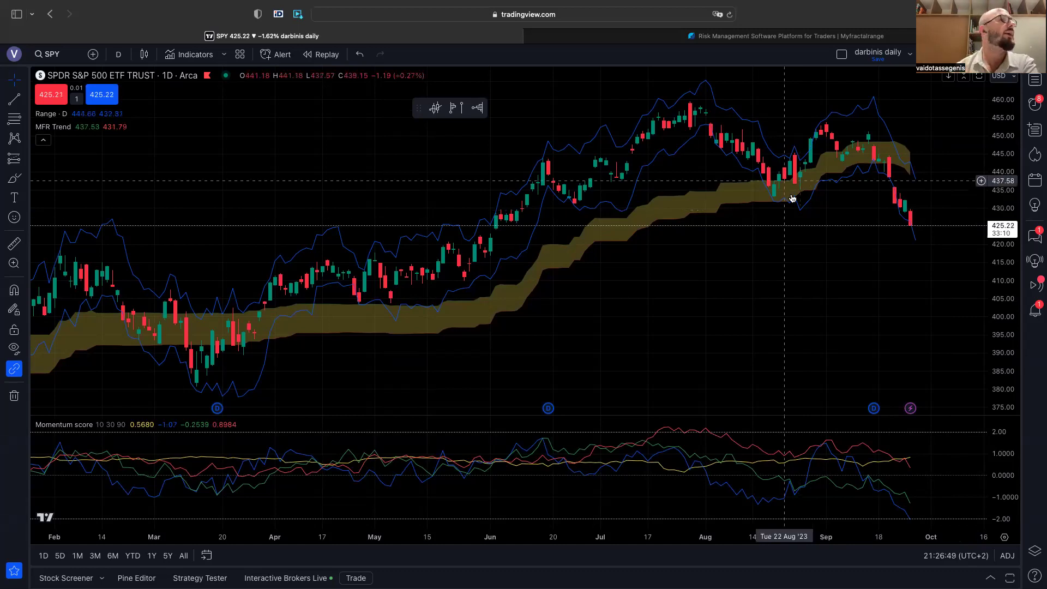
{"action": "left_click", "coordinate": [47, 55]}
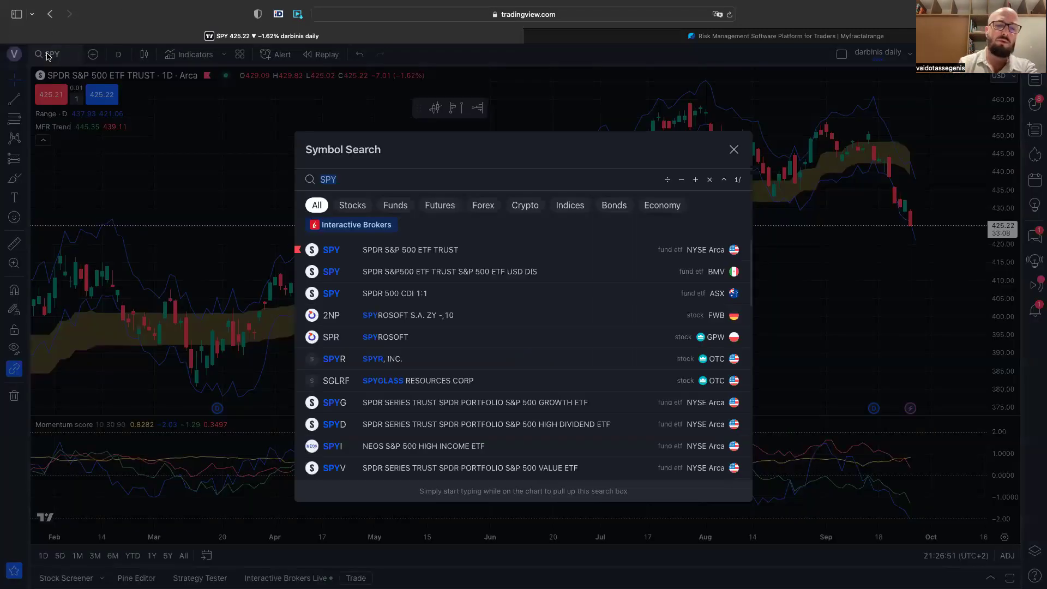
Step: Load QQQ onto the daily chart, then reopen Symbol Search for the next ticker
{"action": "type", "text": "QQQ"}
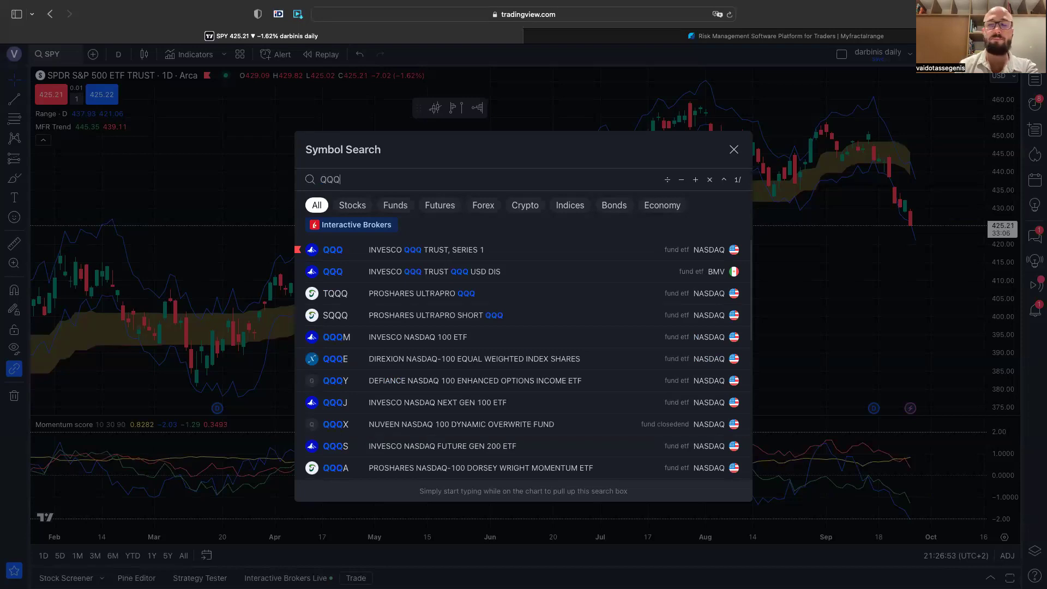
{"action": "key", "text": "Return"}
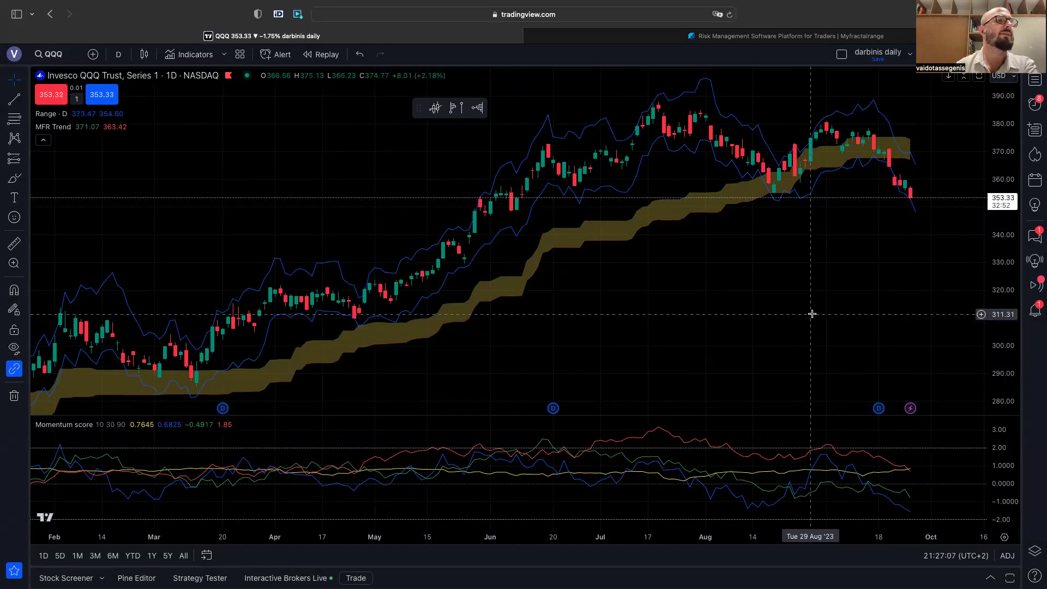
{"action": "left_click", "coordinate": [61, 56]}
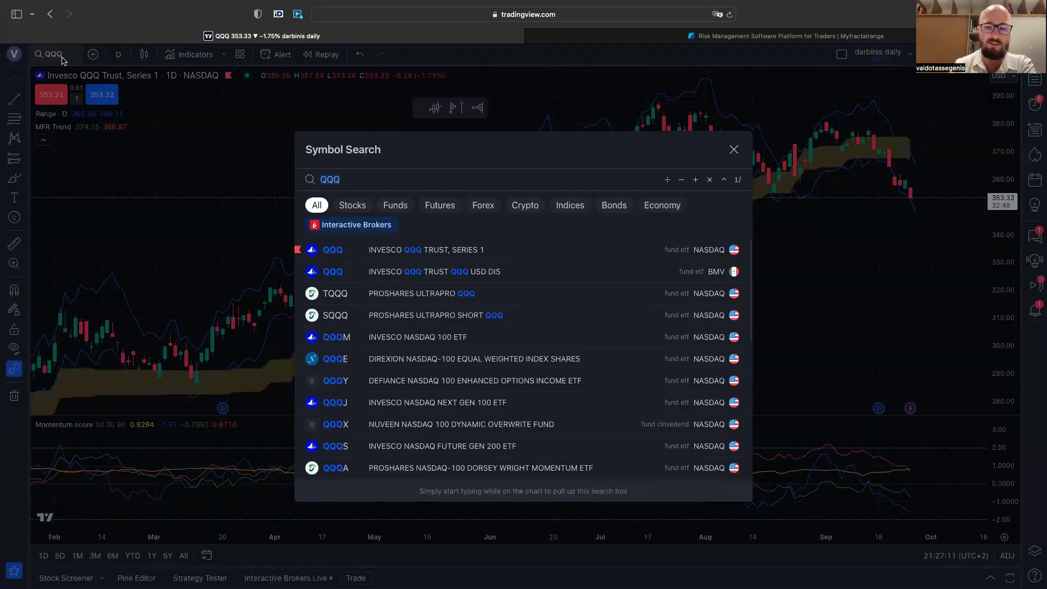
Step: Enter UUP to chart the Invesco DB US Dollar Index Bullish Fund
{"action": "type", "text": "UUP"}
{"action": "key", "text": "Return"}
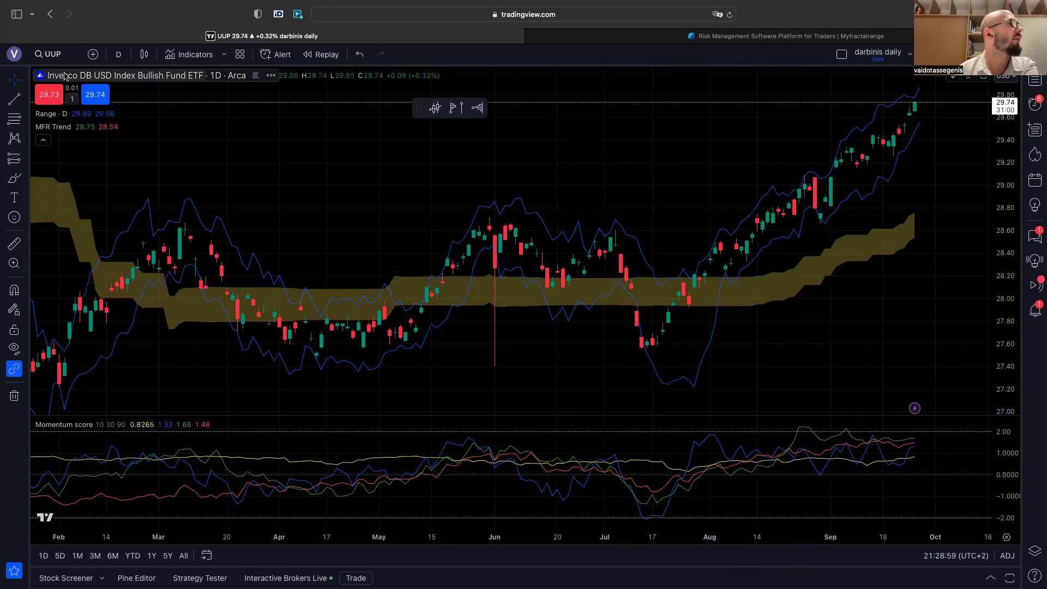
Step: Change the chart symbol from UUP to TLT
{"action": "left_click", "coordinate": [50, 54]}
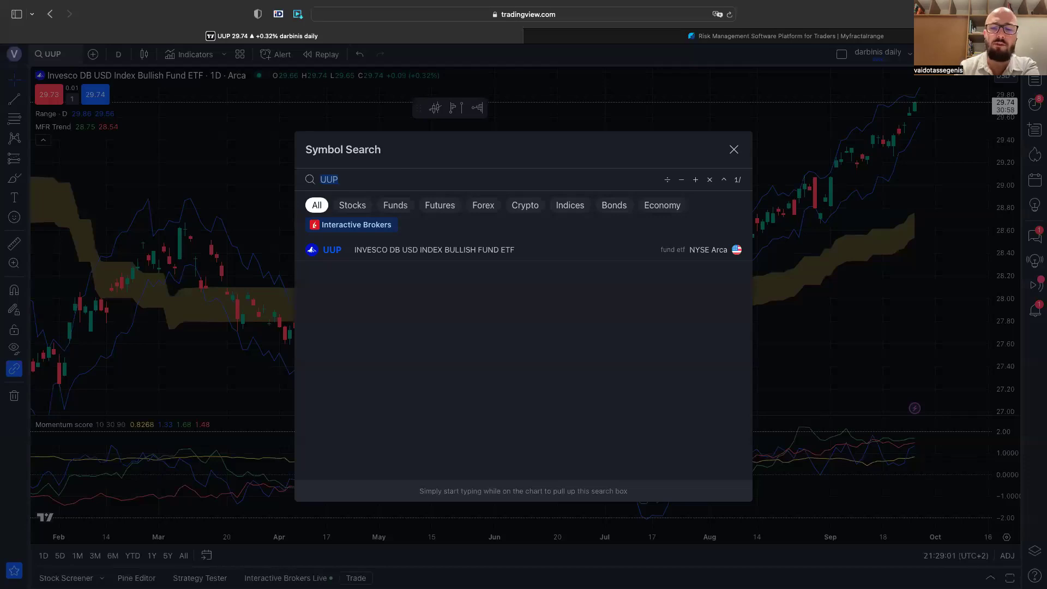
{"action": "type", "text": "TLT"}
{"action": "key", "text": "Return"}
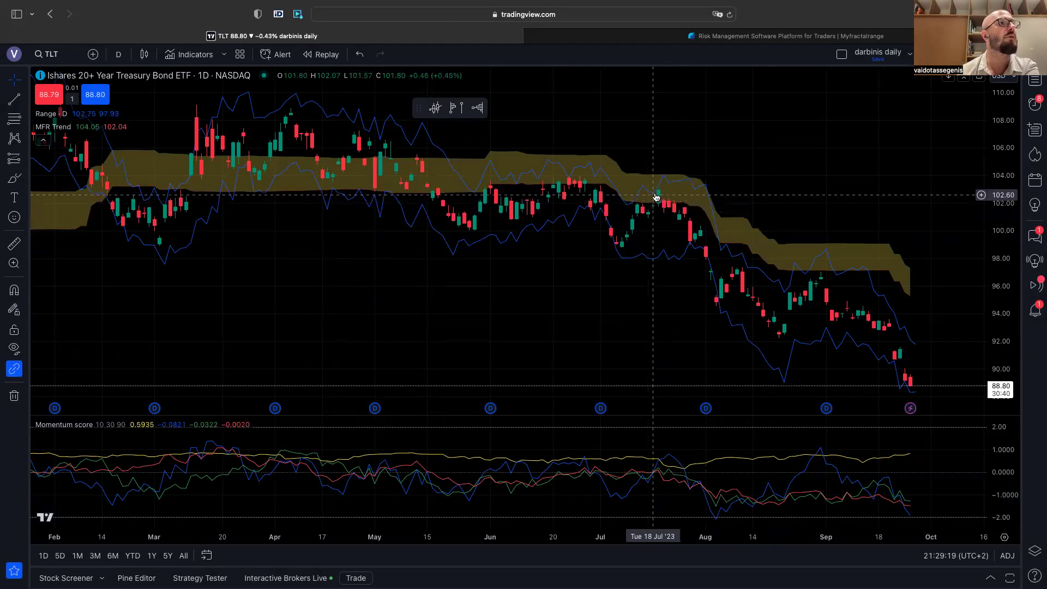
Step: Scroll the TLT daily chart to review its Range, MFR Trend and Momentum score indicators
{"action": "scroll", "coordinate": [657, 211], "scroll_direction": "up", "scroll_amount": 1}
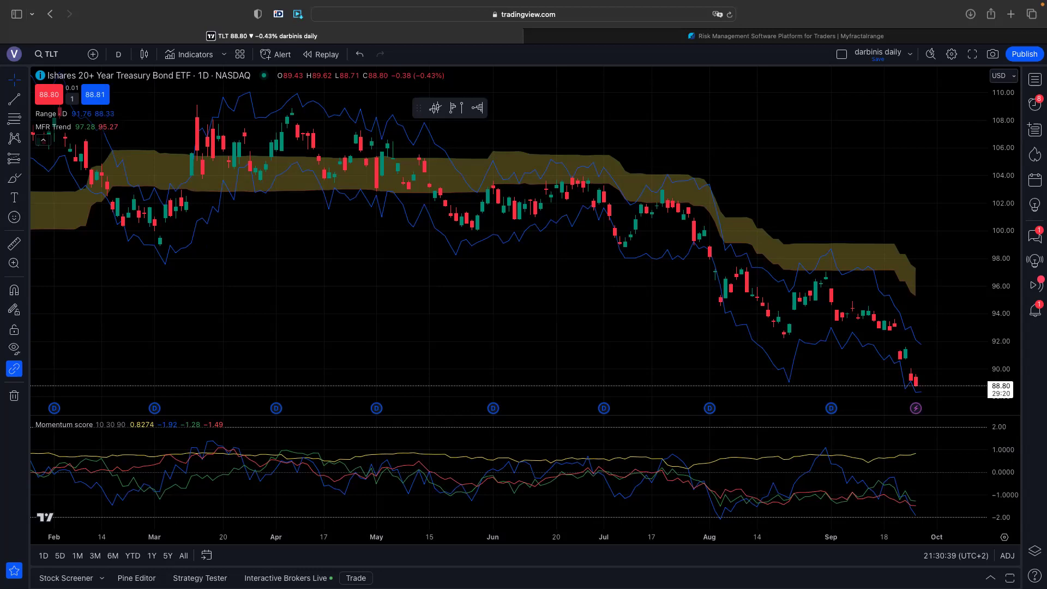
Step: Search USO and load the United States Oil Fund chart, then reopen Symbol Search
{"action": "left_click", "coordinate": [49, 55]}
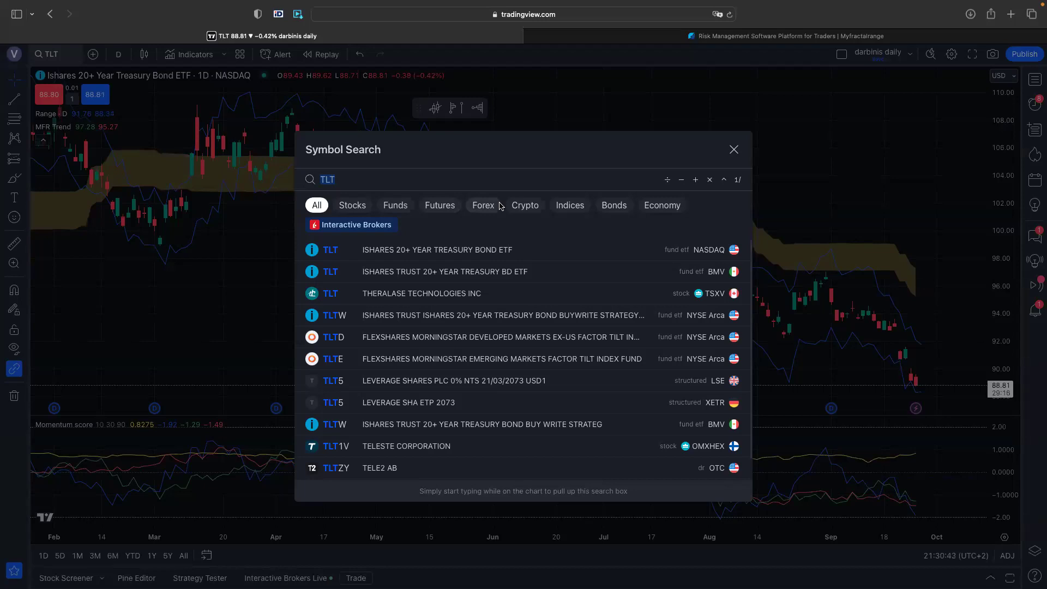
{"action": "type", "text": "USO"}
{"action": "left_click", "coordinate": [479, 249]}
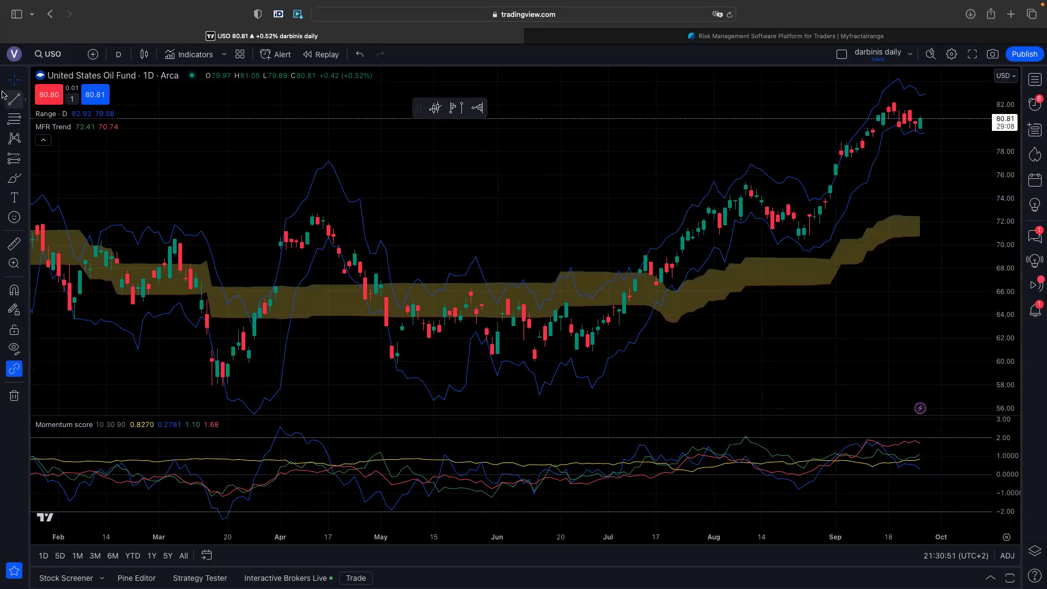
{"action": "left_click", "coordinate": [54, 54]}
Step: Load UNG, pan back through its earlier price history, and reopen Symbol Search
{"action": "type", "text": "UNG"}
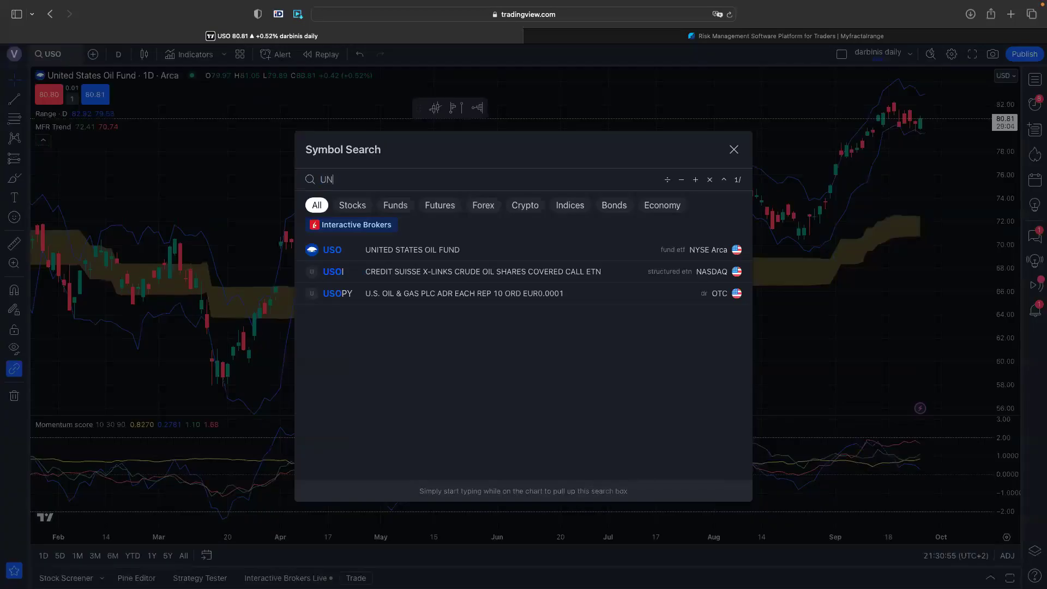
{"action": "key", "text": "Return"}
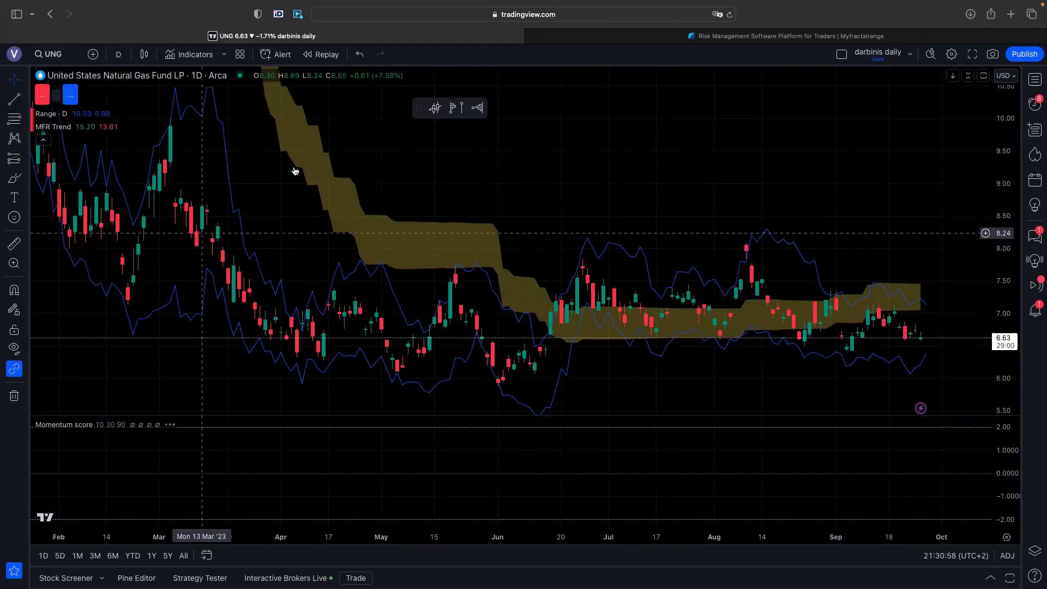
{"action": "left_click", "coordinate": [52, 55]}
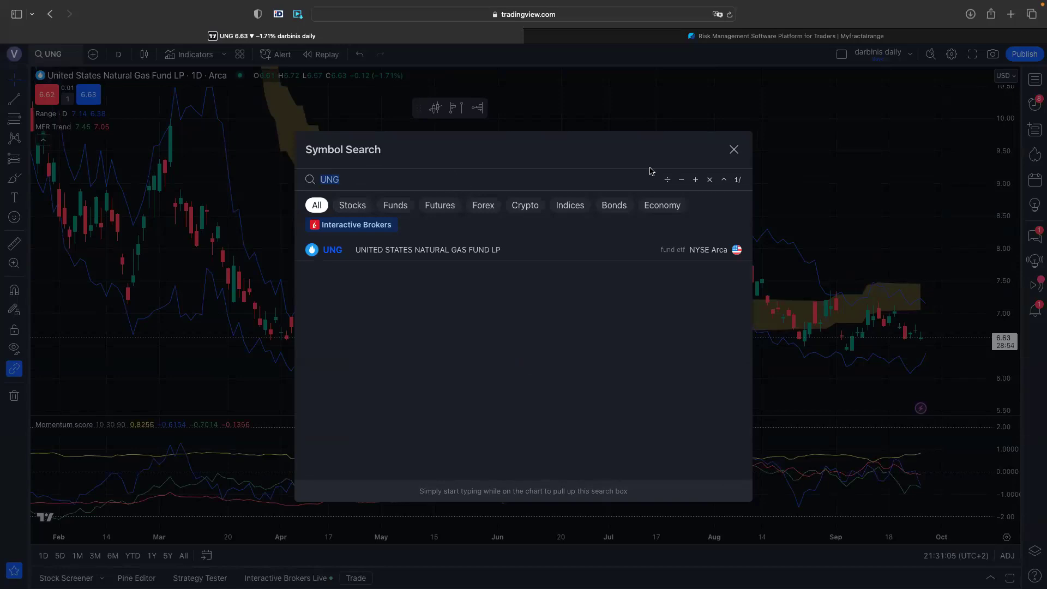
{"action": "left_click", "coordinate": [734, 149]}
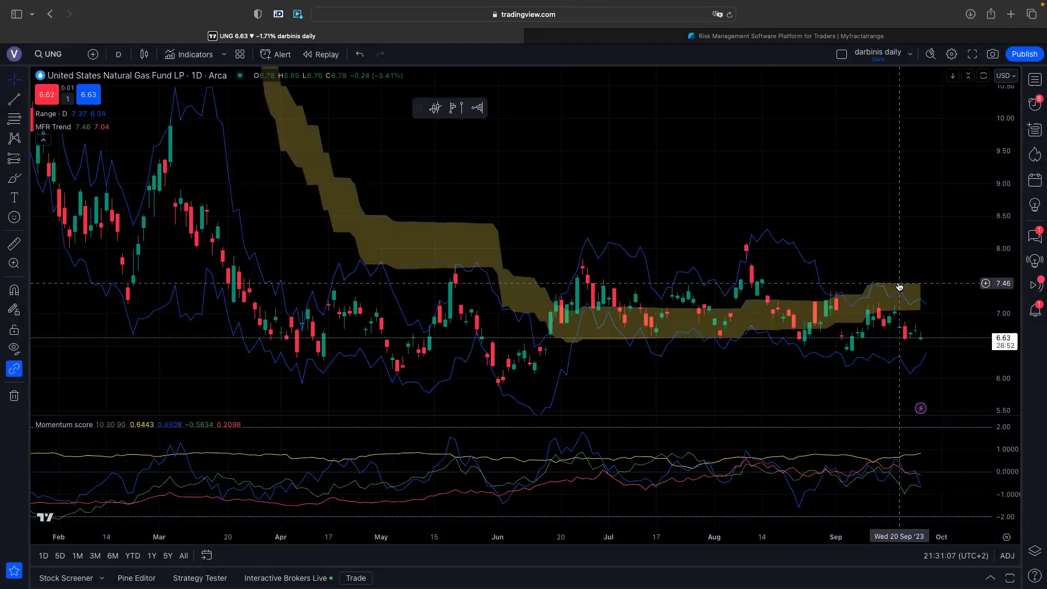
{"action": "left_click_drag", "start_coordinate": [584, 313], "coordinate": [604, 313]}
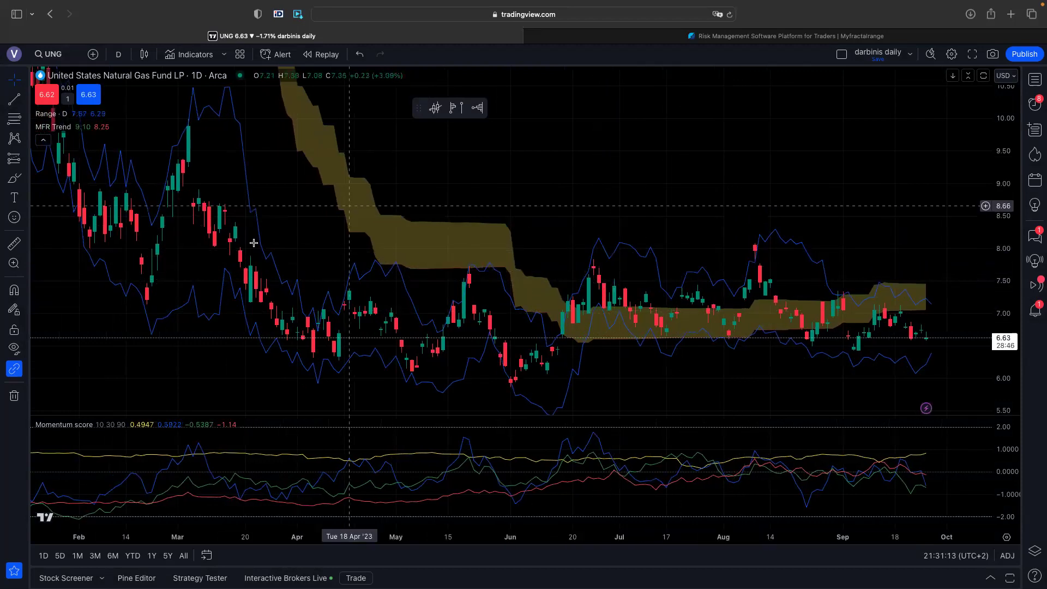
{"action": "left_click", "coordinate": [48, 53]}
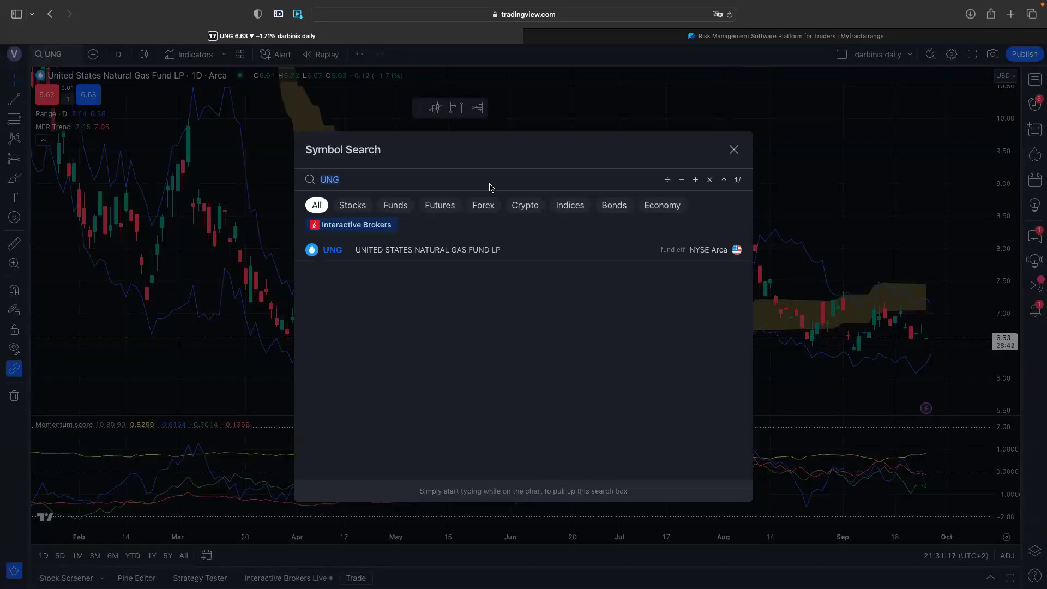
Step: Search CL, load Light Crude Oil Futures (CL1!), then reopen Symbol Search
{"action": "type", "text": "CL"}
{"action": "left_click", "coordinate": [425, 250]}
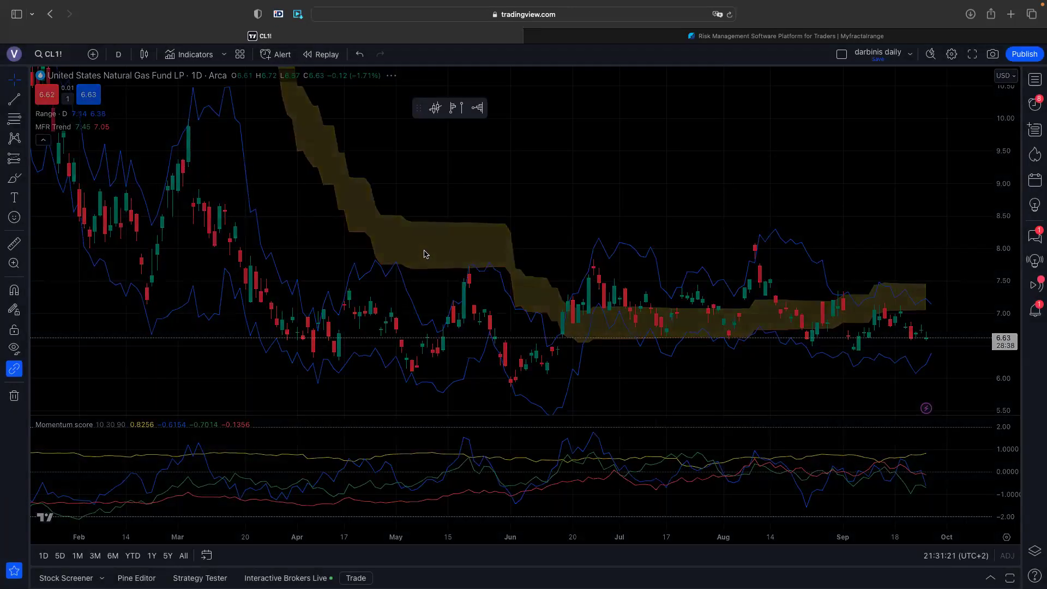
{"action": "mouse_move", "coordinate": [1039, 5]}
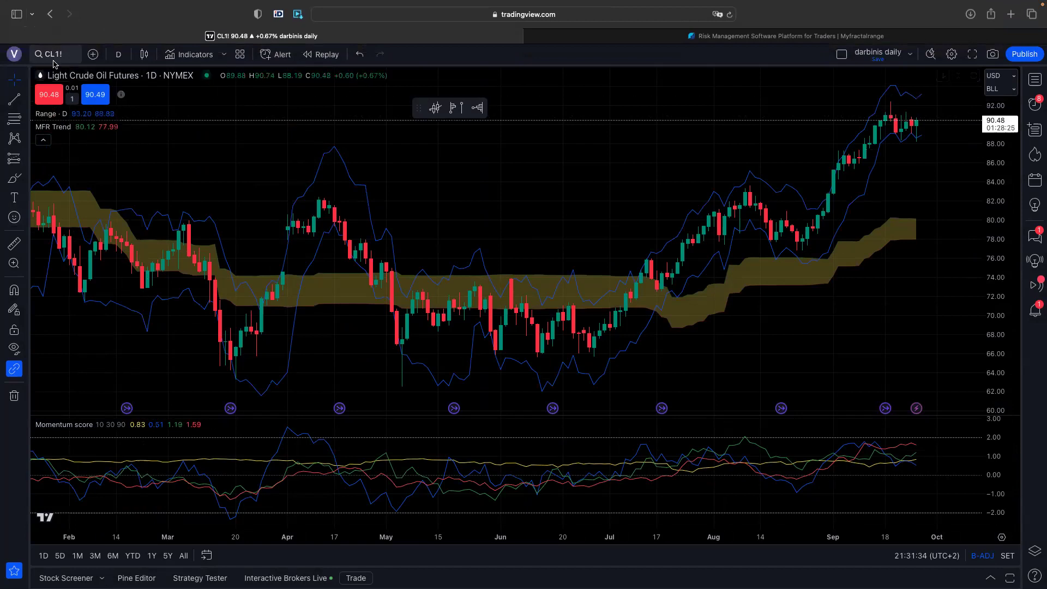
{"action": "left_click", "coordinate": [53, 59]}
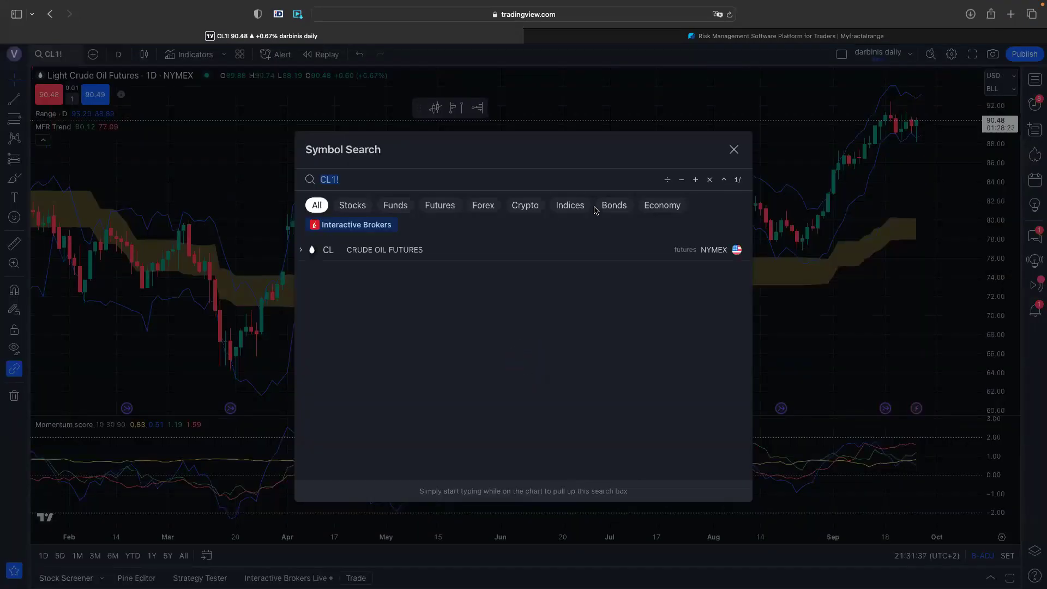
Step: Enter ZN and pick 10-Year T-Note Futures from the search results
{"action": "type", "text": "U"}
{"action": "key", "text": "BackSpace"}
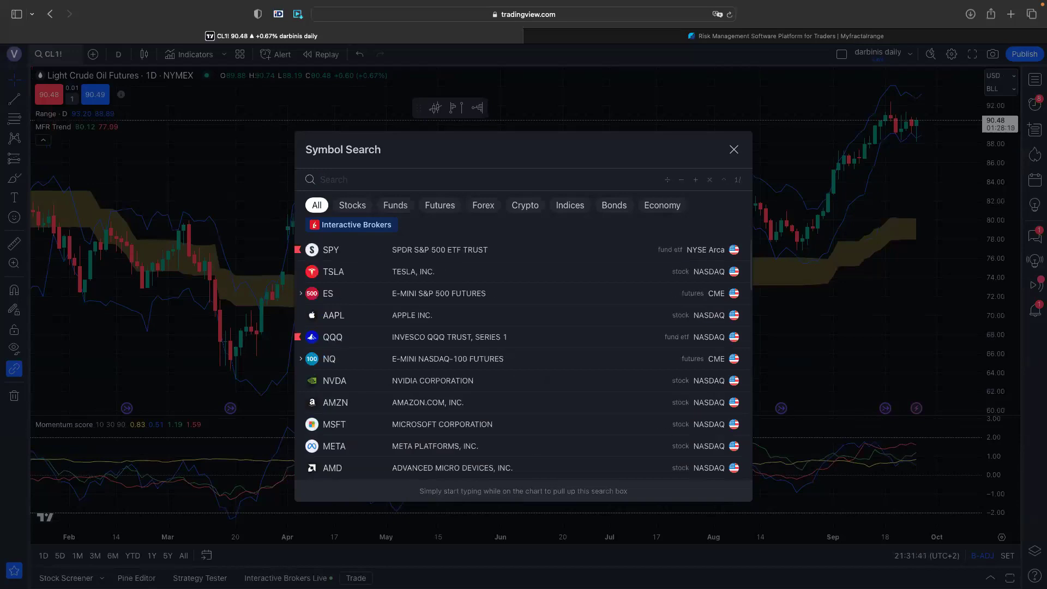
{"action": "type", "text": "ZN"}
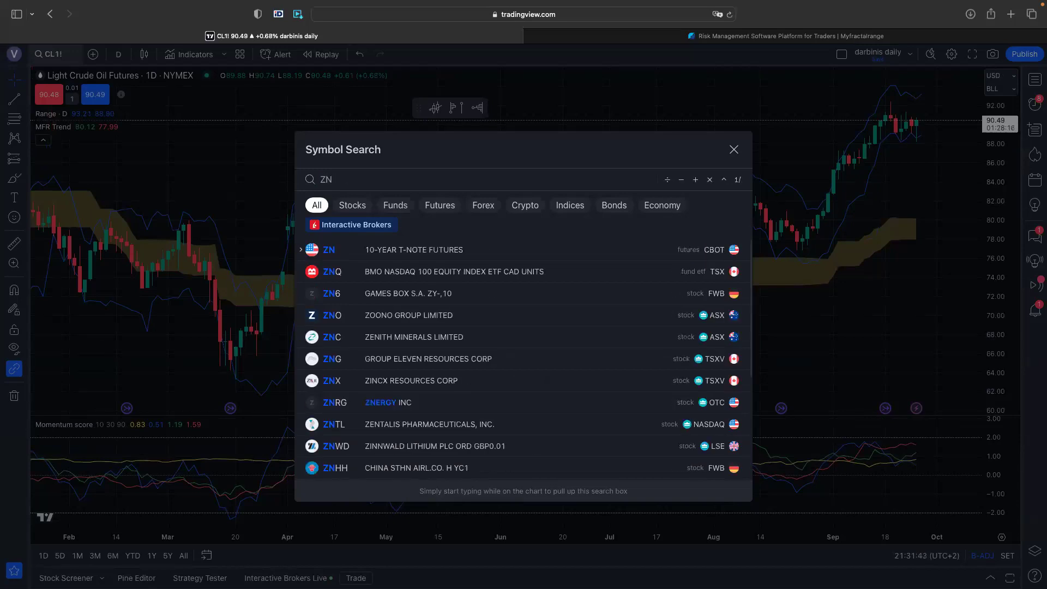
{"action": "key", "text": "Return"}
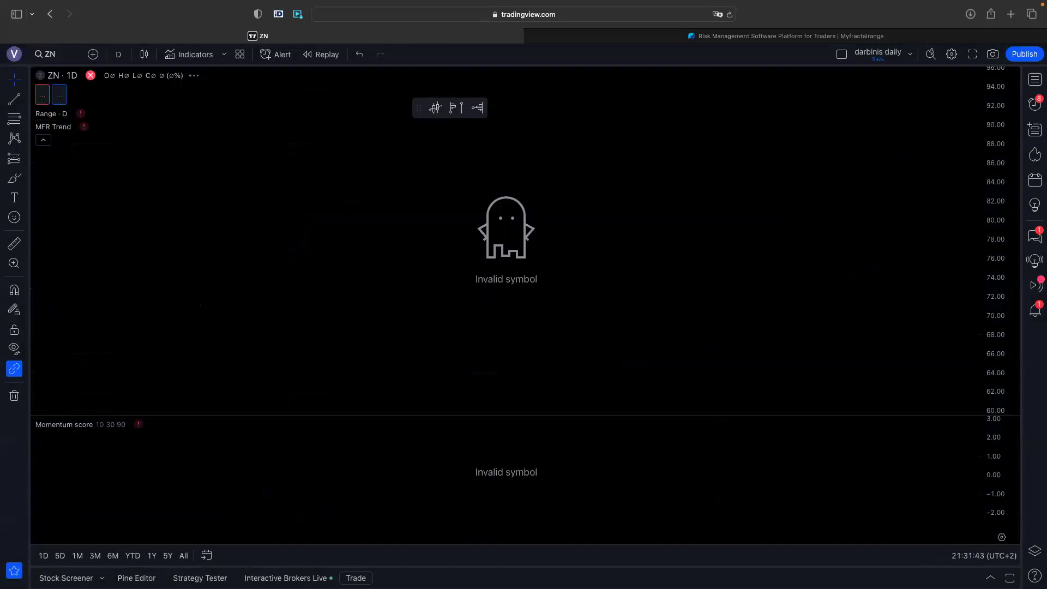
{"action": "left_click", "coordinate": [58, 52]}
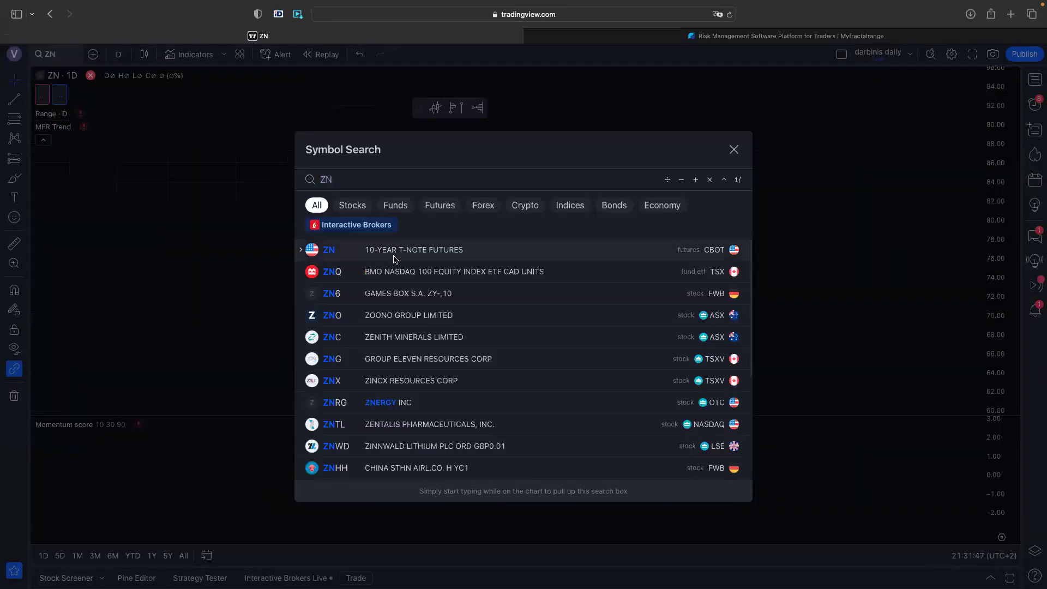
{"action": "left_click", "coordinate": [390, 258]}
{"action": "mouse_move", "coordinate": [697, 6]}
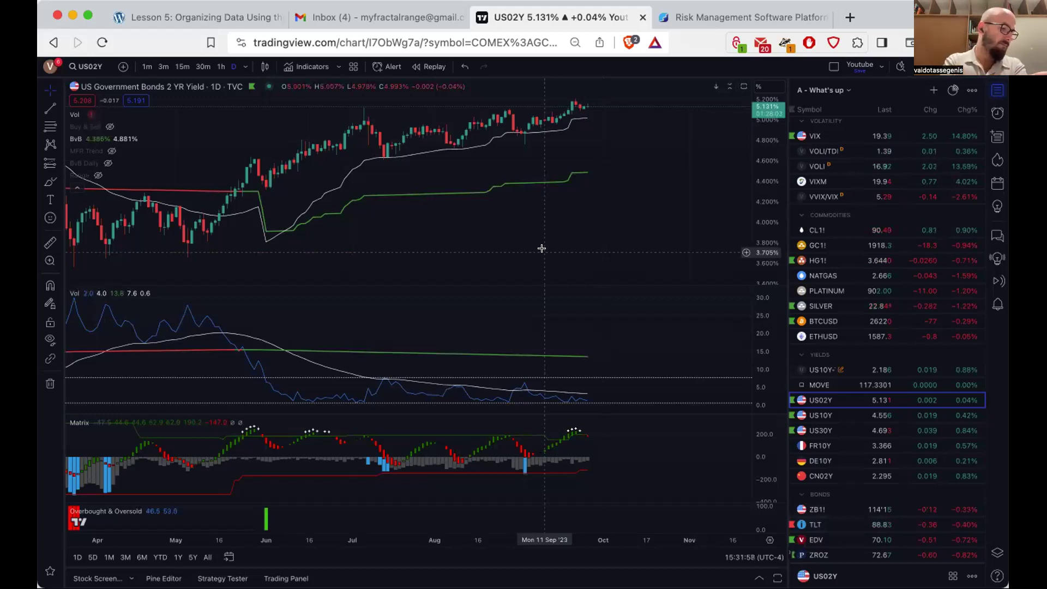
Step: Zoom the 2-year yield chart out and back in, then load the US10Y 10-year yield
{"action": "scroll", "coordinate": [622, 214], "scroll_direction": "down", "scroll_amount": 1}
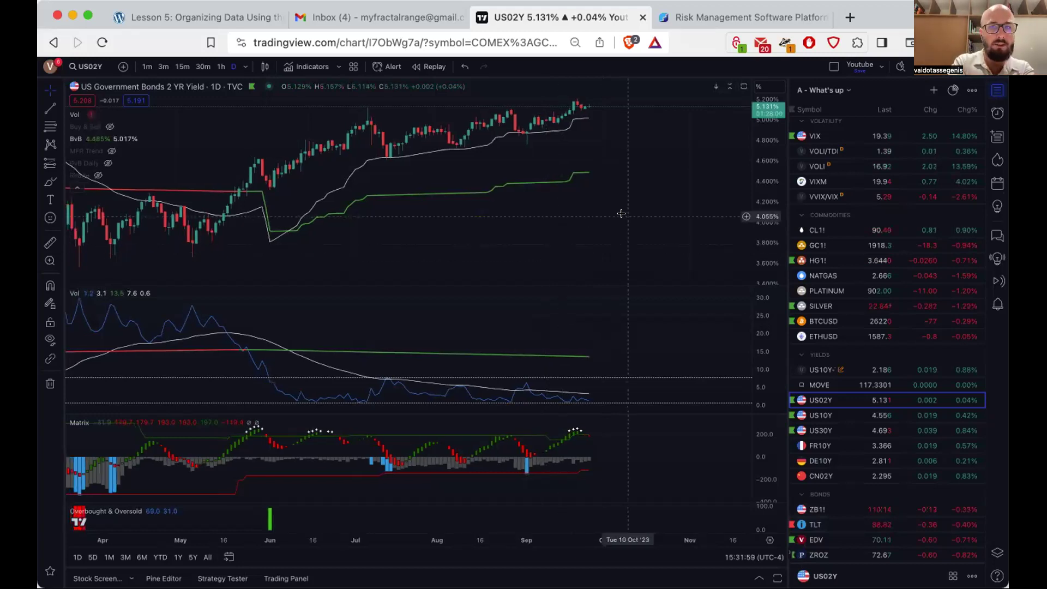
{"action": "scroll", "coordinate": [622, 213], "scroll_direction": "down", "scroll_amount": 3}
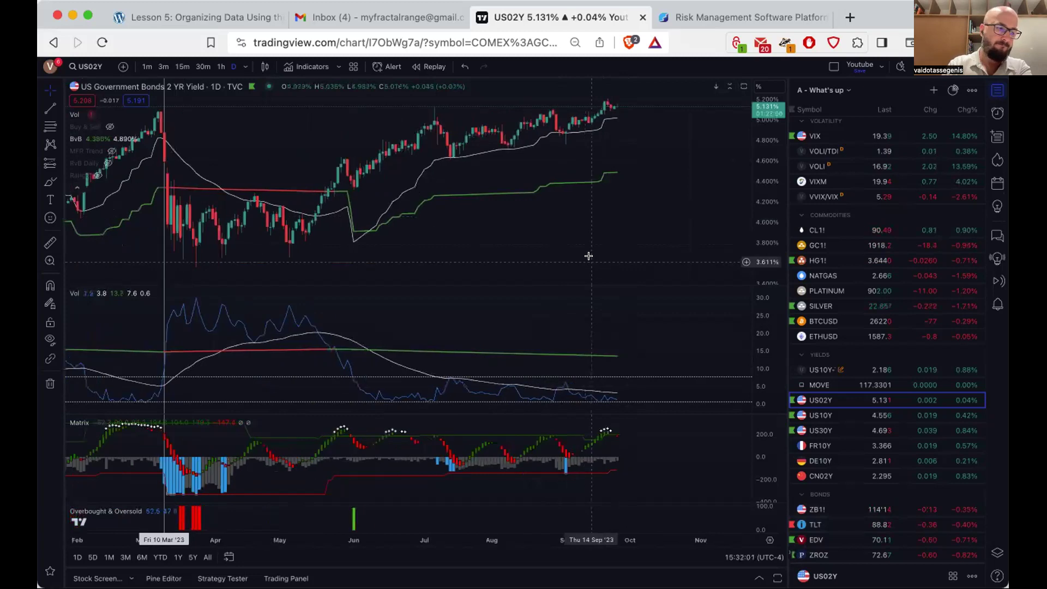
{"action": "scroll", "coordinate": [589, 256], "scroll_direction": "up", "scroll_amount": 2}
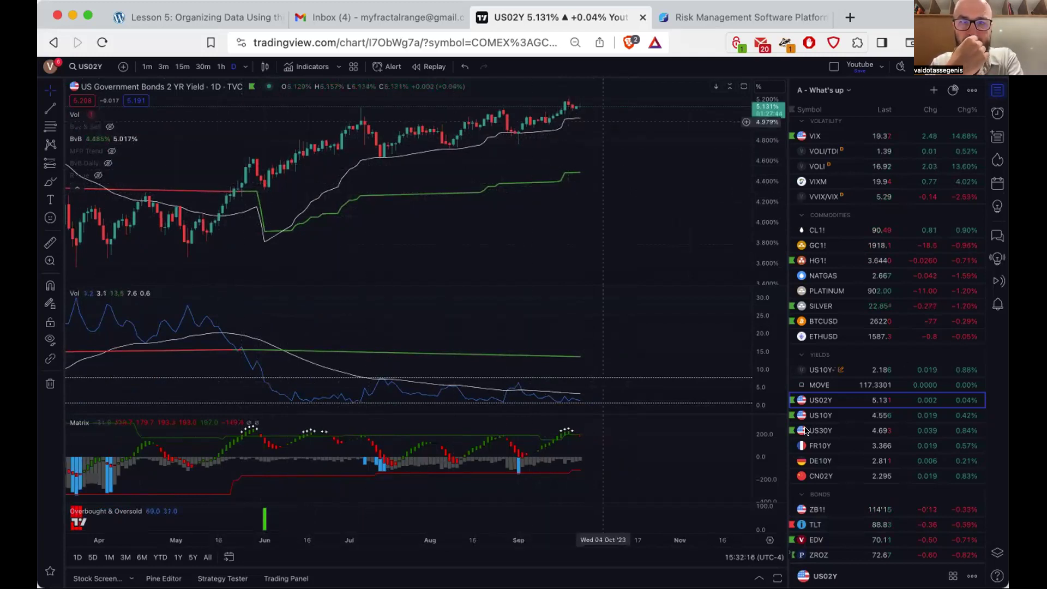
{"action": "left_click", "coordinate": [844, 420]}
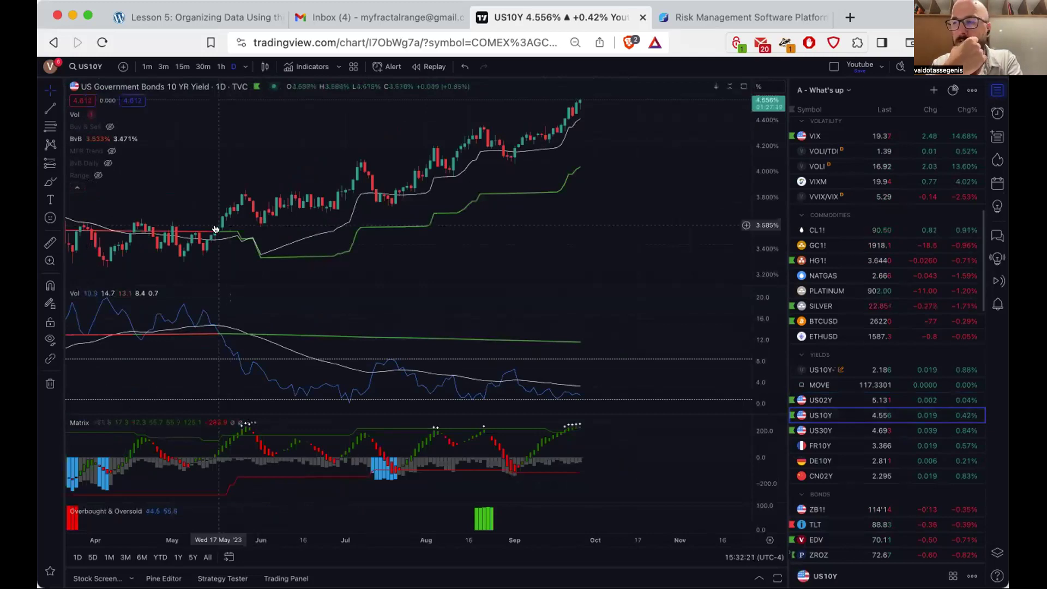
Step: Load the US30Y 30-year Treasury yield daily chart from the watchlist Yields section
{"action": "left_click", "coordinate": [326, 172]}
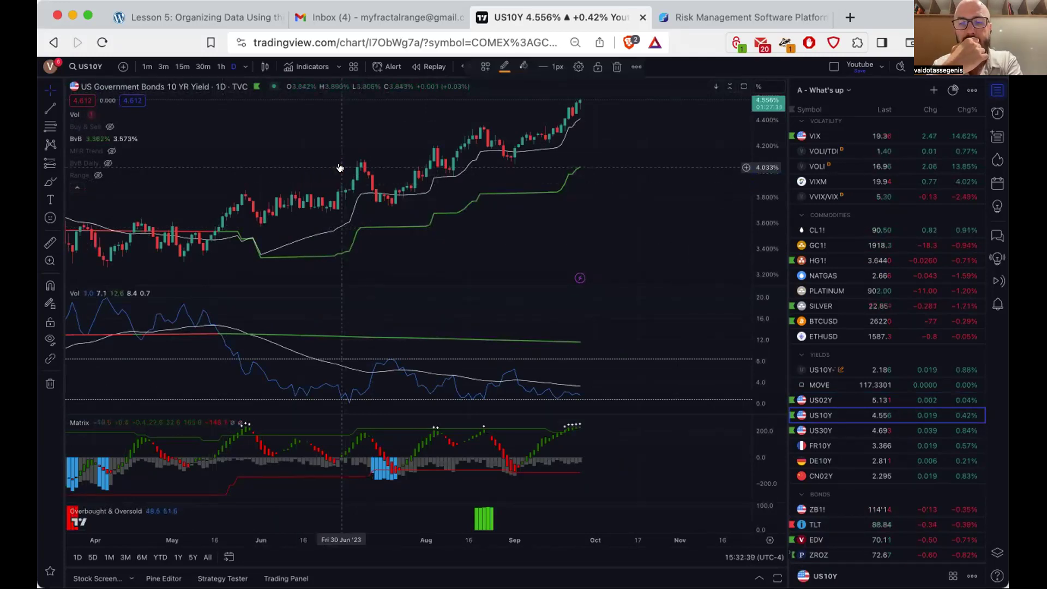
{"action": "left_click", "coordinate": [833, 430]}
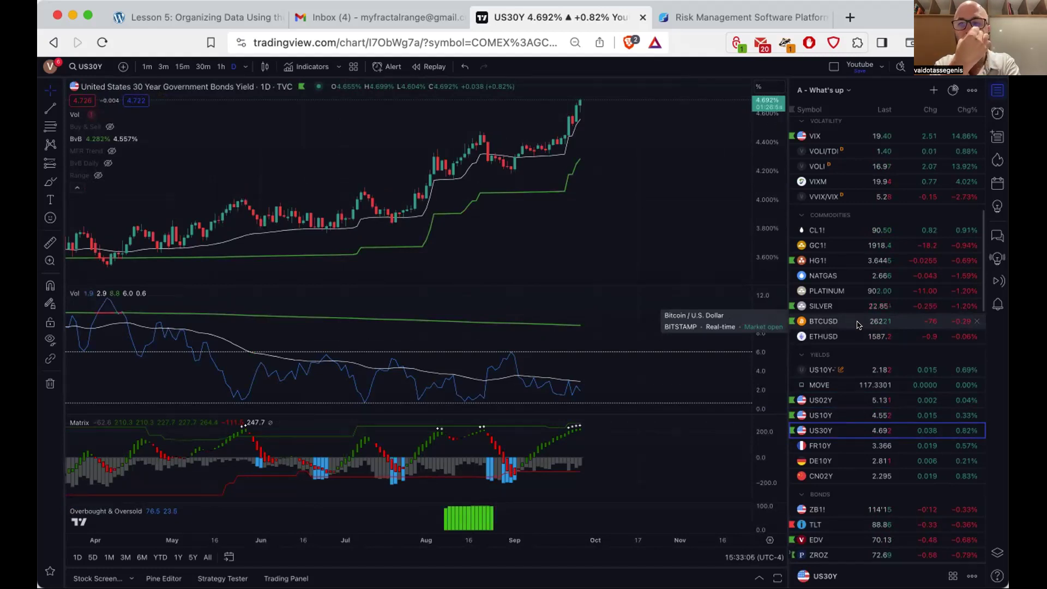
Step: Load the NQ1! Nasdaq 100 E-mini futures daily chart from the US Markets section
{"action": "scroll", "coordinate": [857, 325], "scroll_direction": "up", "scroll_amount": 10}
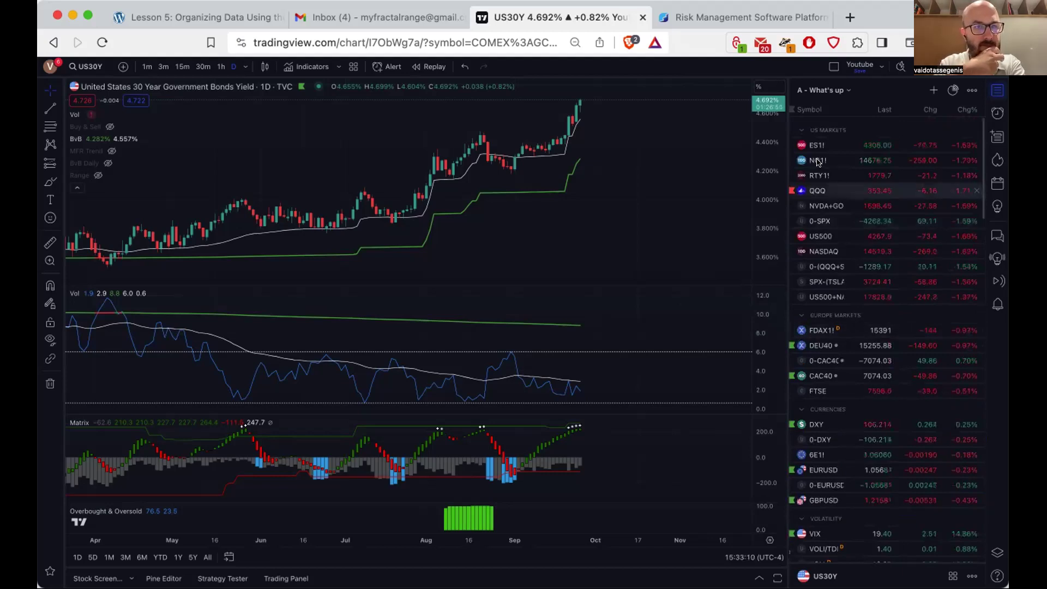
{"action": "left_click", "coordinate": [819, 162]}
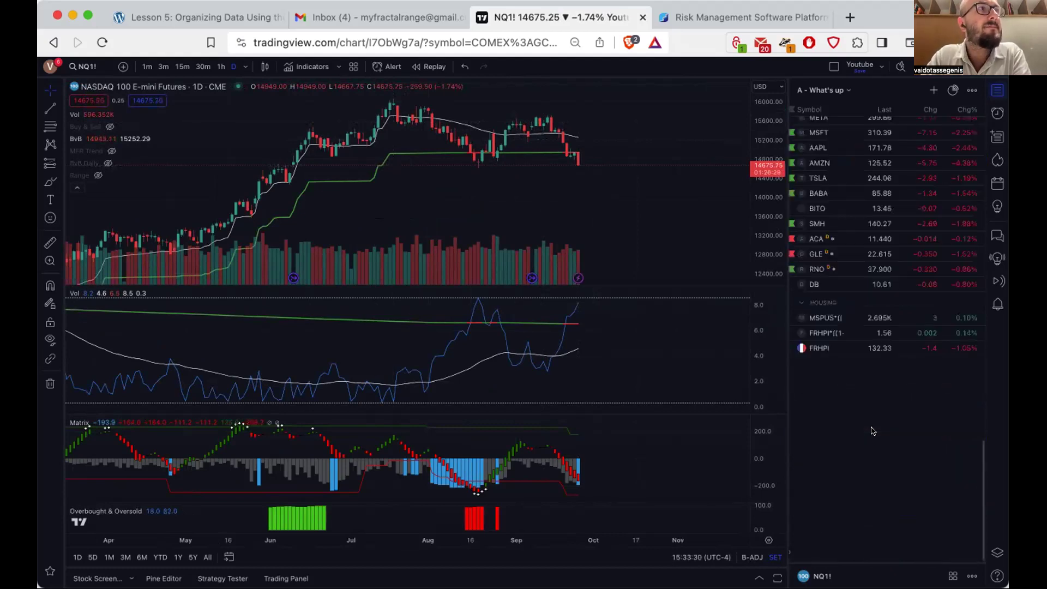
Step: Load the S5FI breadth chart from the watchlist Breadth section
{"action": "scroll", "coordinate": [871, 430], "scroll_direction": "up", "scroll_amount": 3}
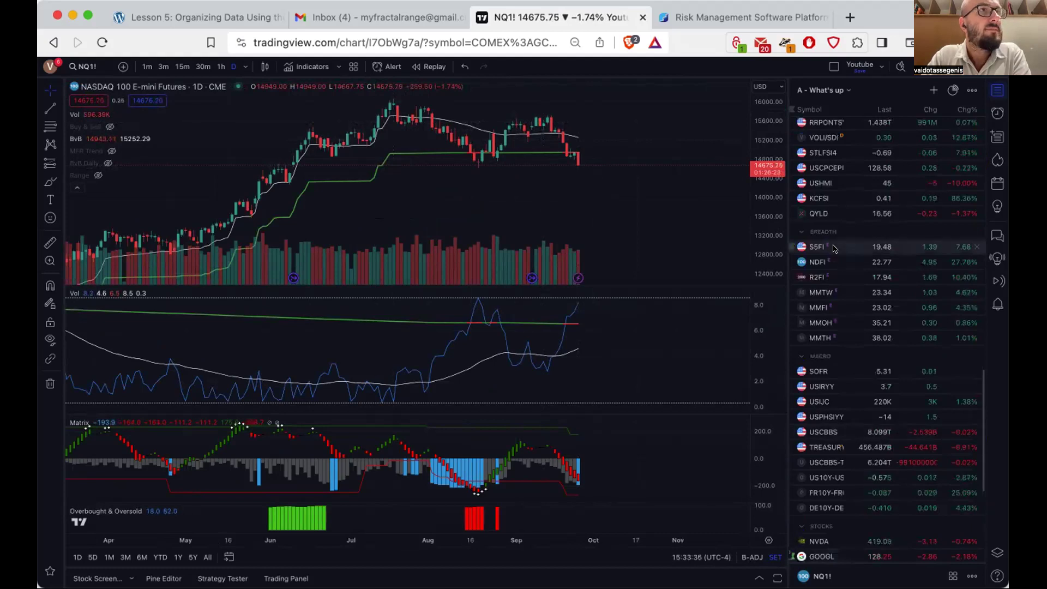
{"action": "left_click", "coordinate": [833, 248]}
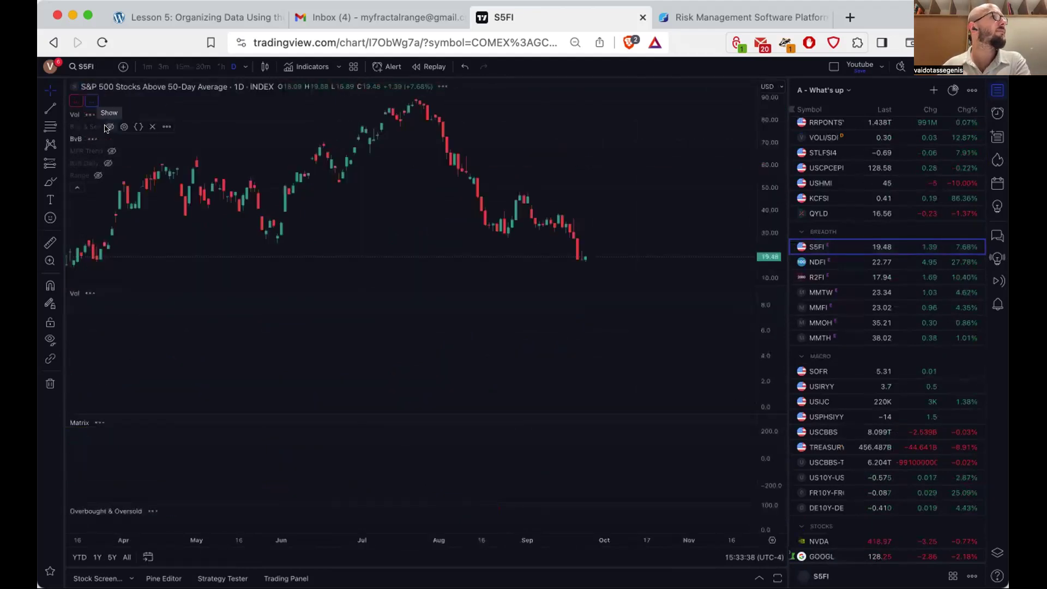
Step: Toggle the Buy & Sell indicator on and off on S5FI, then load NDFI
{"action": "left_click", "coordinate": [106, 127]}
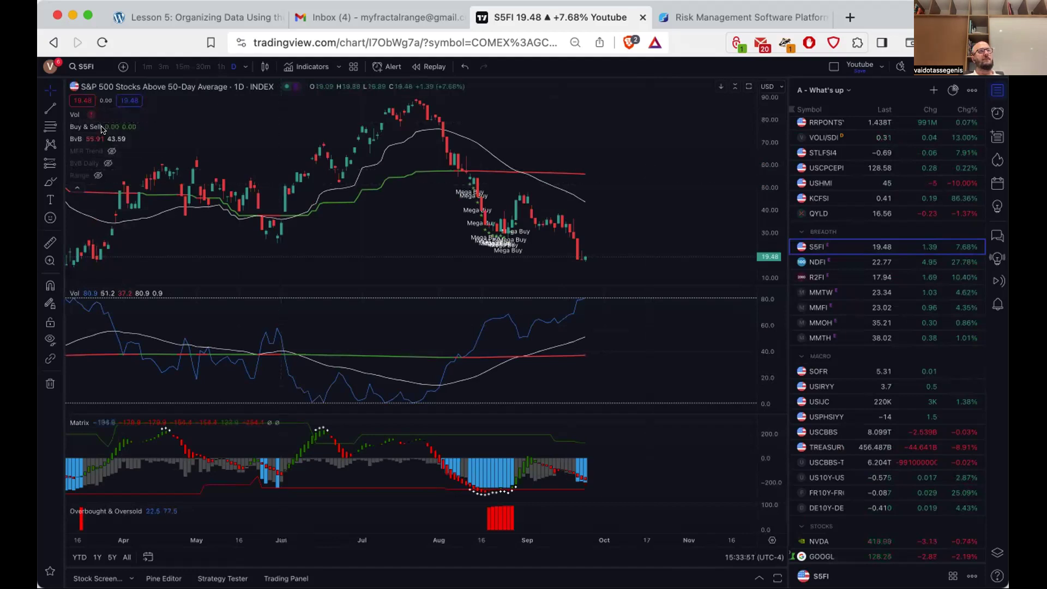
{"action": "left_click", "coordinate": [109, 127]}
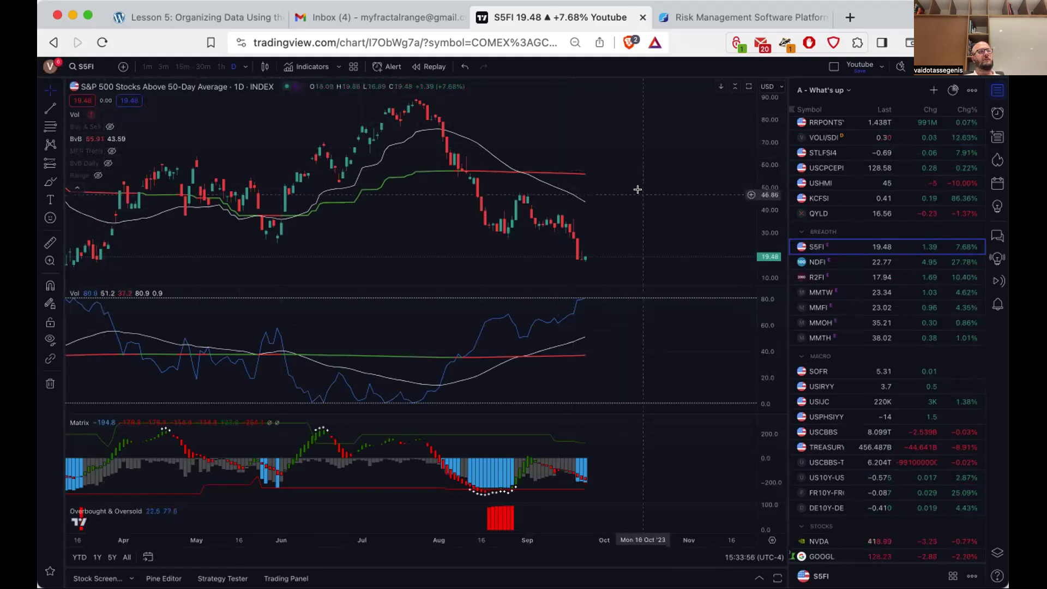
{"action": "scroll", "coordinate": [637, 189], "scroll_direction": "down", "scroll_amount": 3}
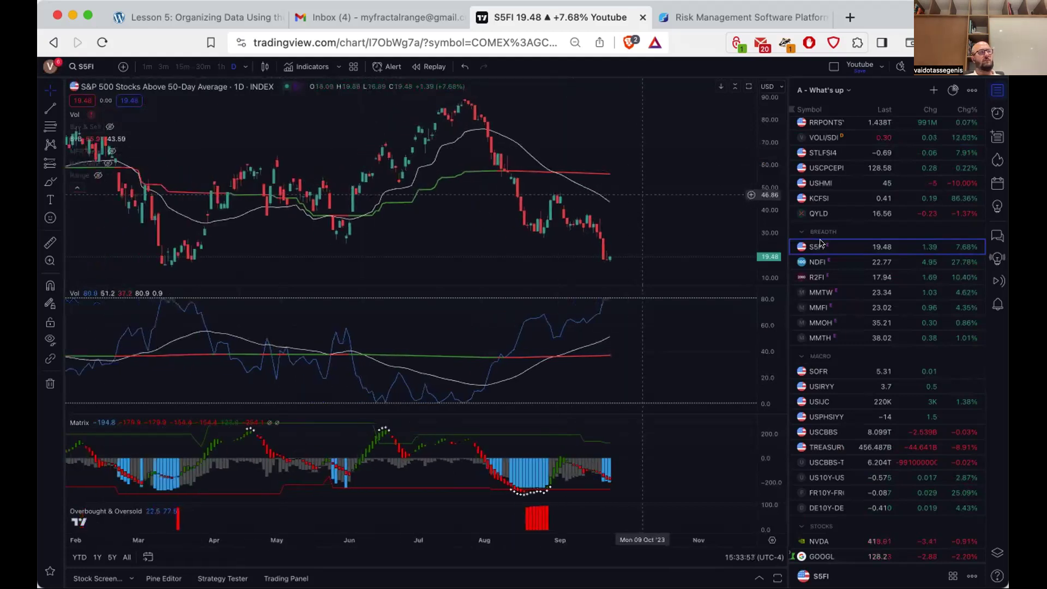
{"action": "left_click", "coordinate": [833, 263]}
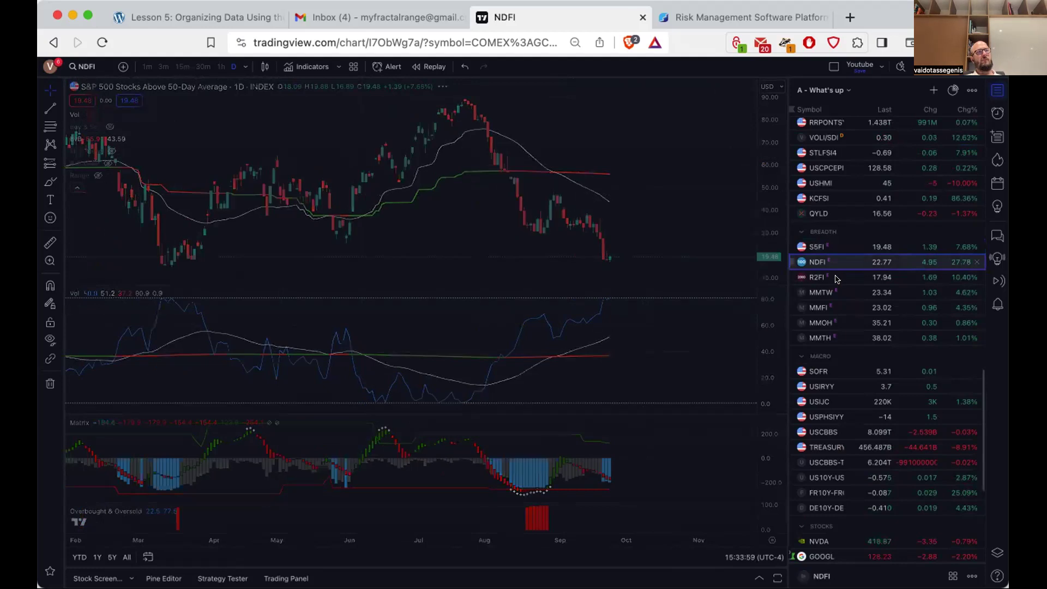